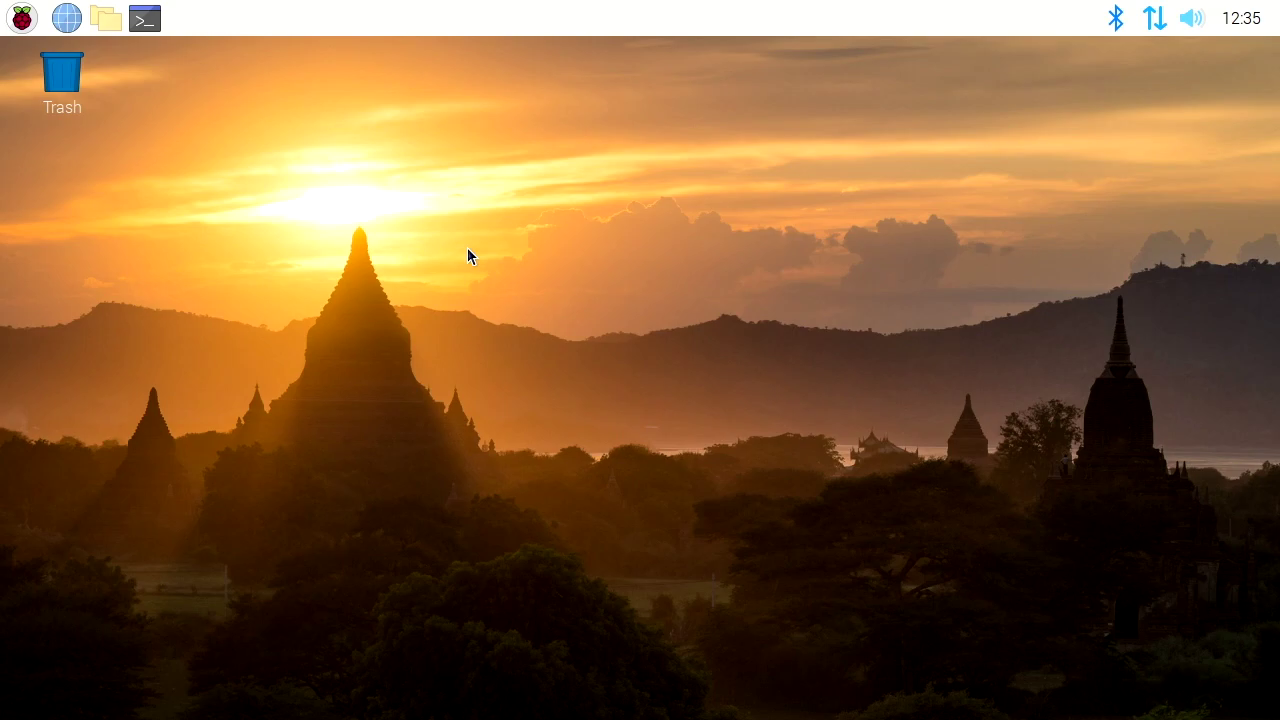
Step: Open a terminal and run a write test with dd if=/dev/zero of=temp.txt bs=1M count=1024 oflag=direct
{"action": "left_click", "coordinate": [145, 18]}
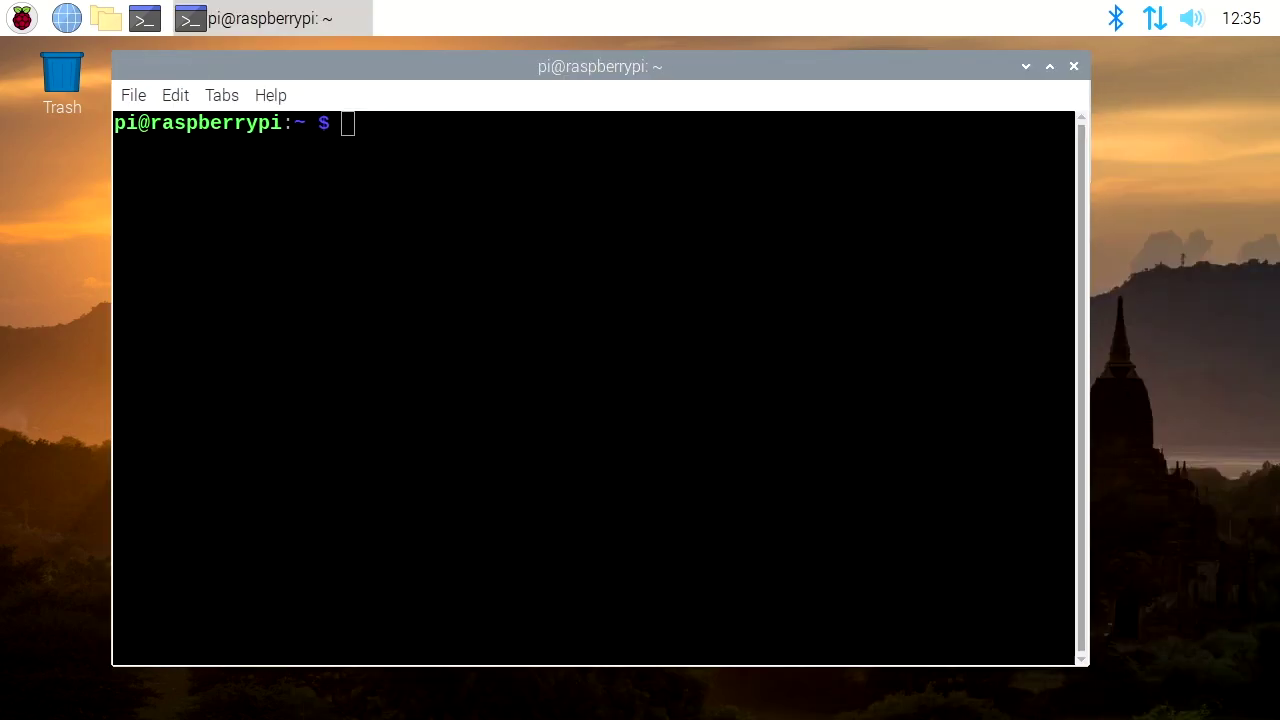
{"action": "type", "text": "dd "}
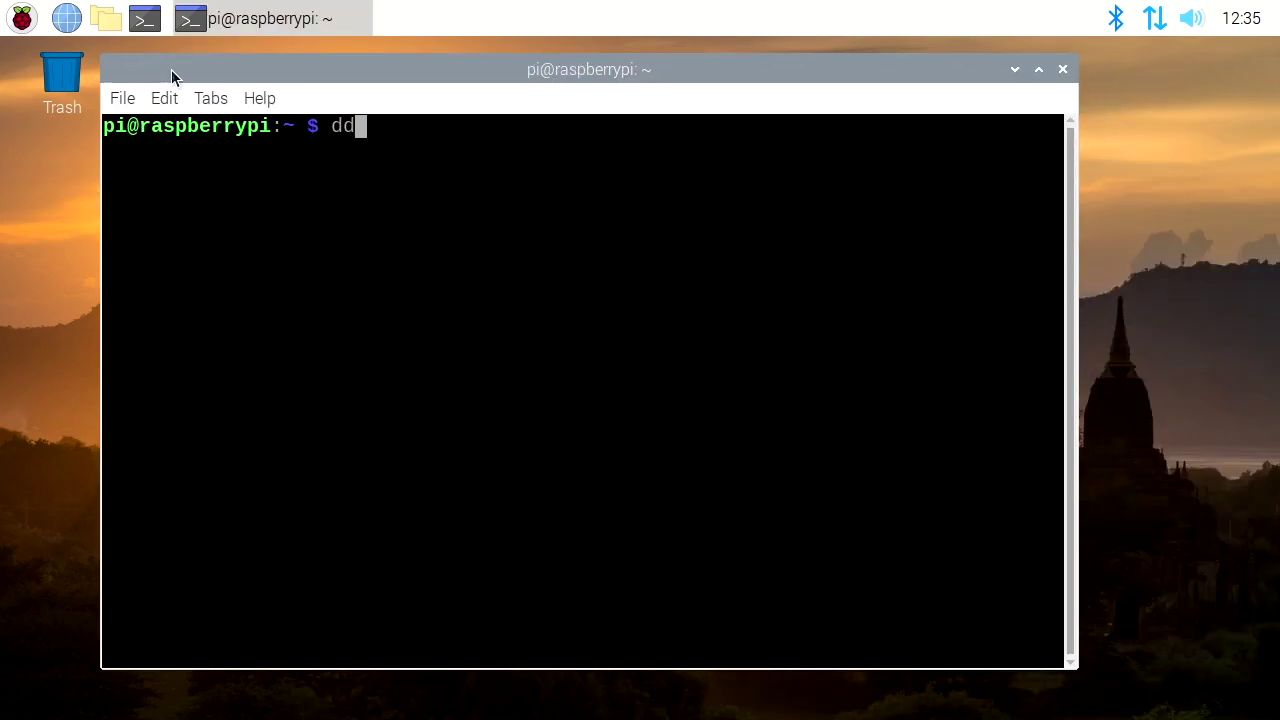
{"action": "type", "text": "if="}
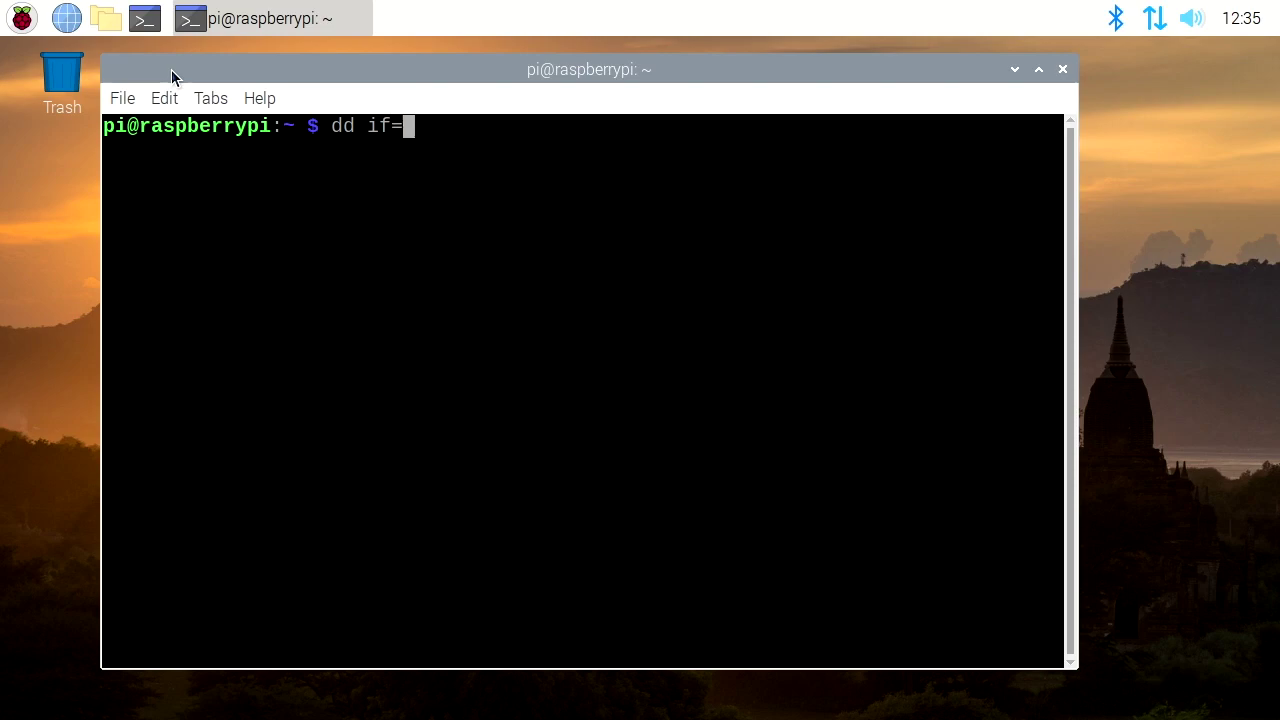
{"action": "type", "text": "/dev/zero"}
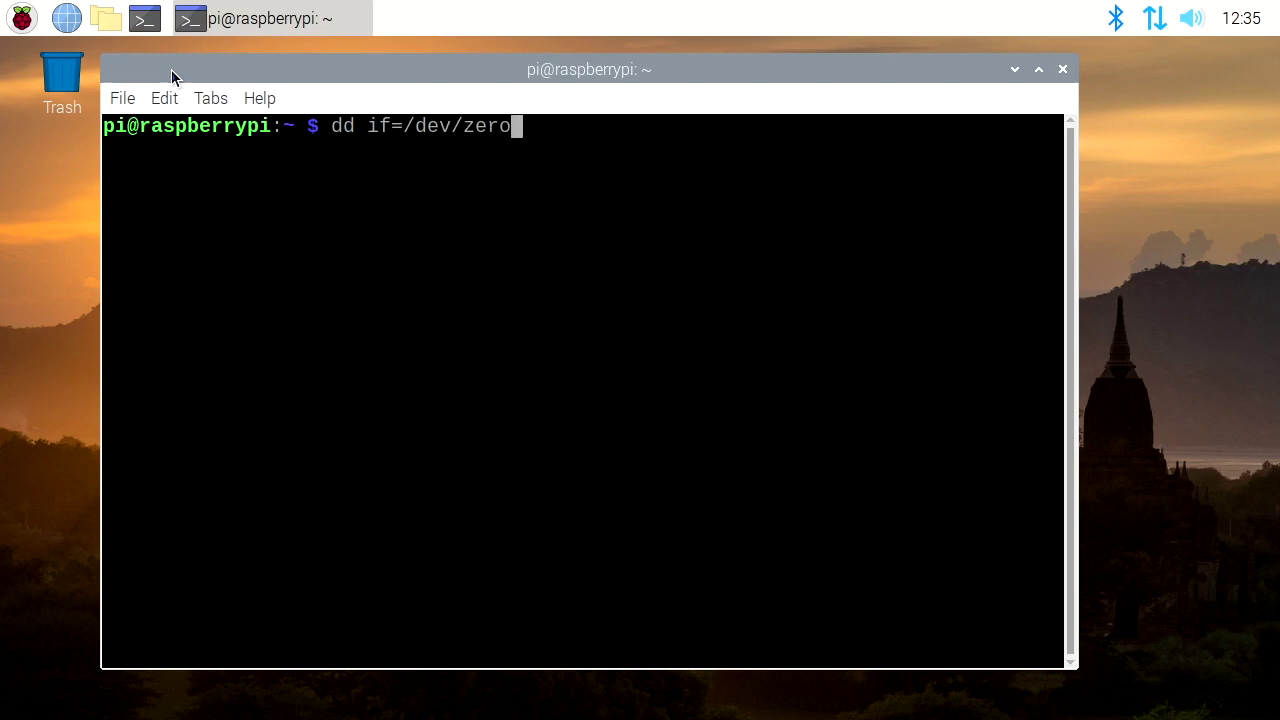
{"action": "type", "text": " of=tem"}
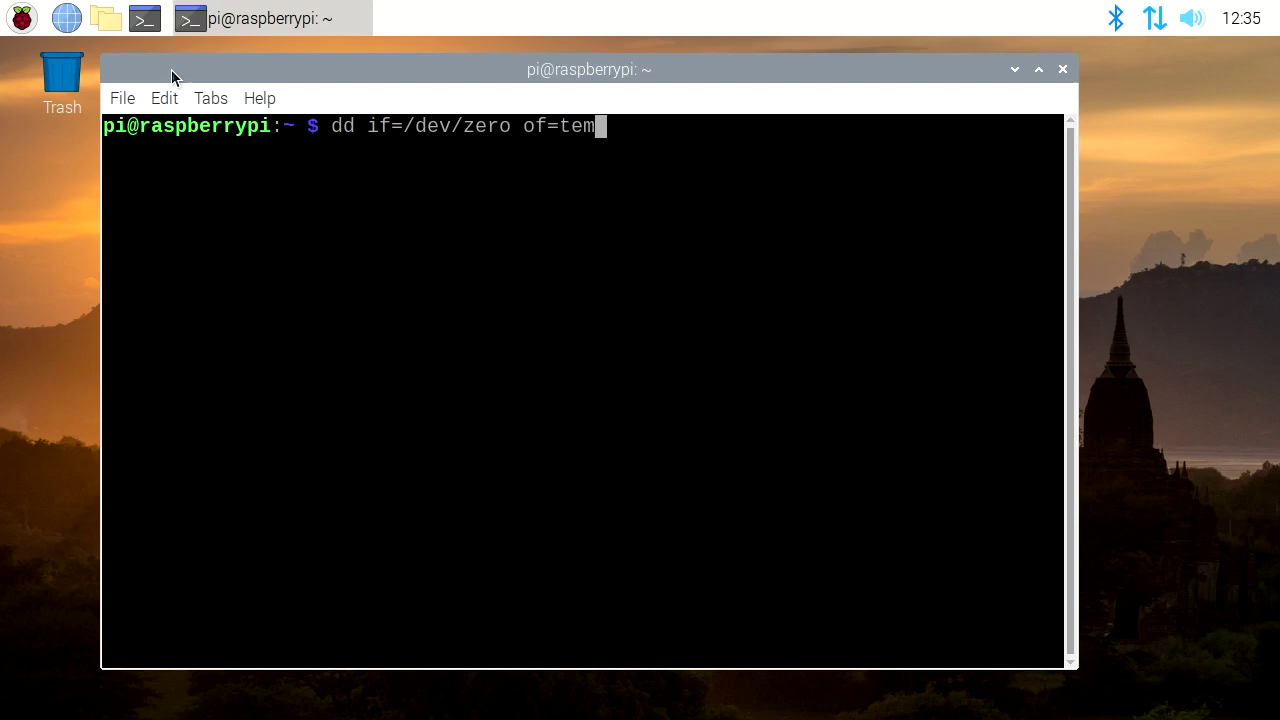
{"action": "type", "text": "p.txt "}
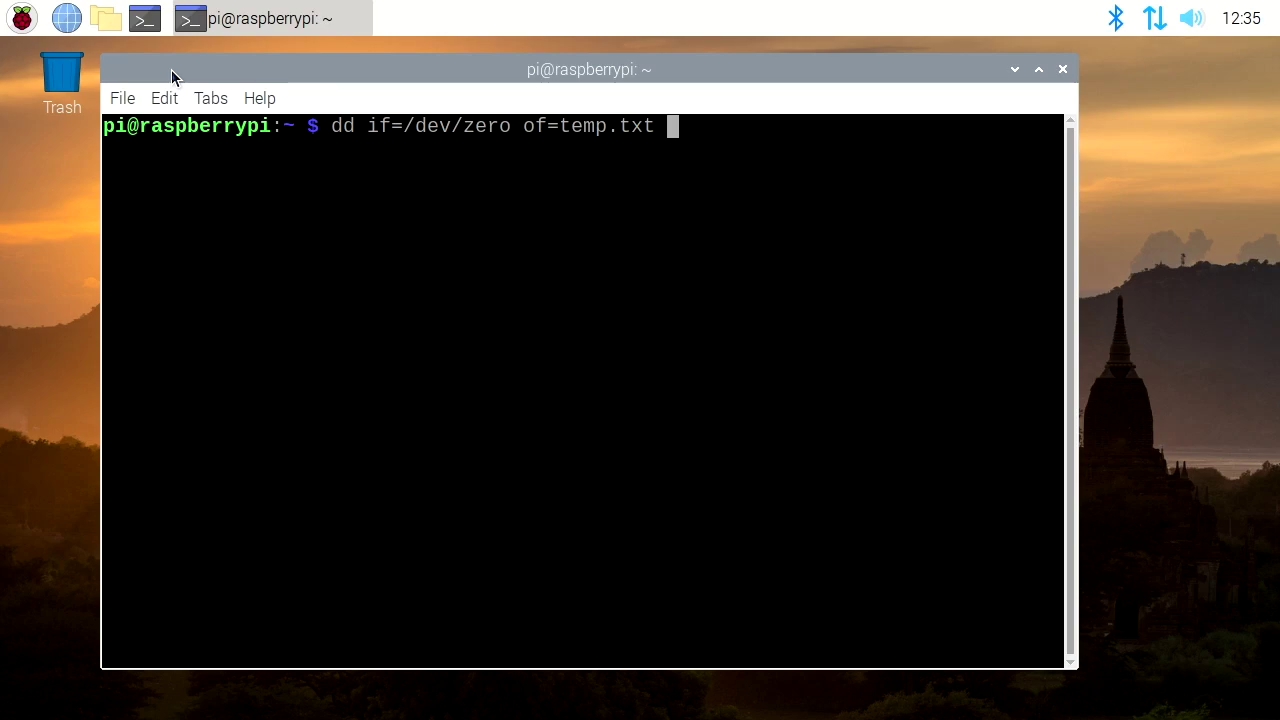
{"action": "type", "text": "bs=1M count"}
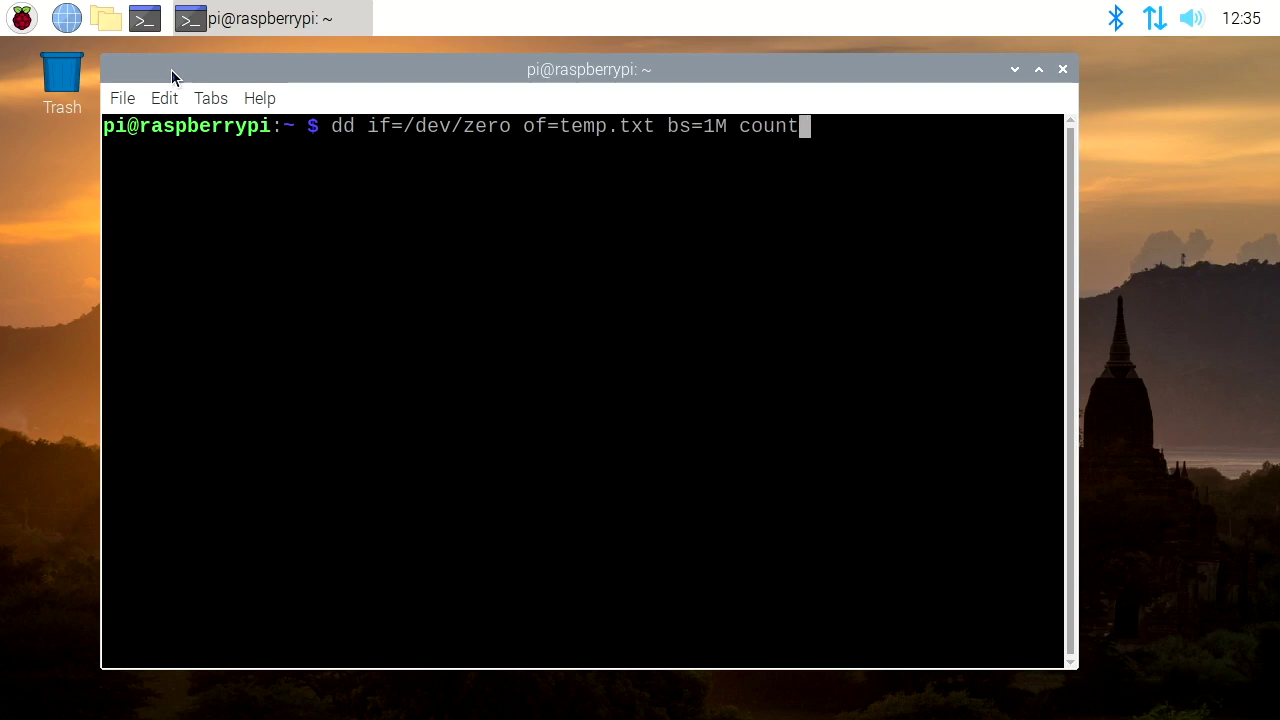
{"action": "type", "text": "=1024 "}
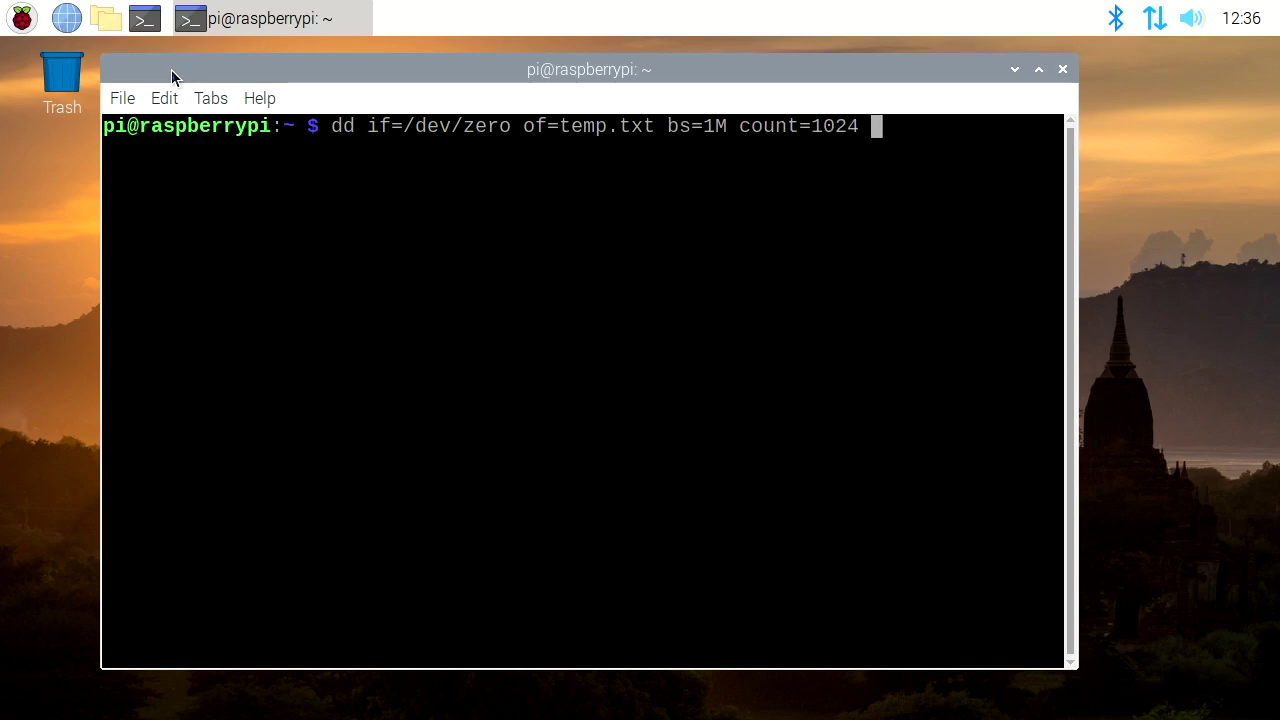
{"action": "type", "text": "oflag=d"}
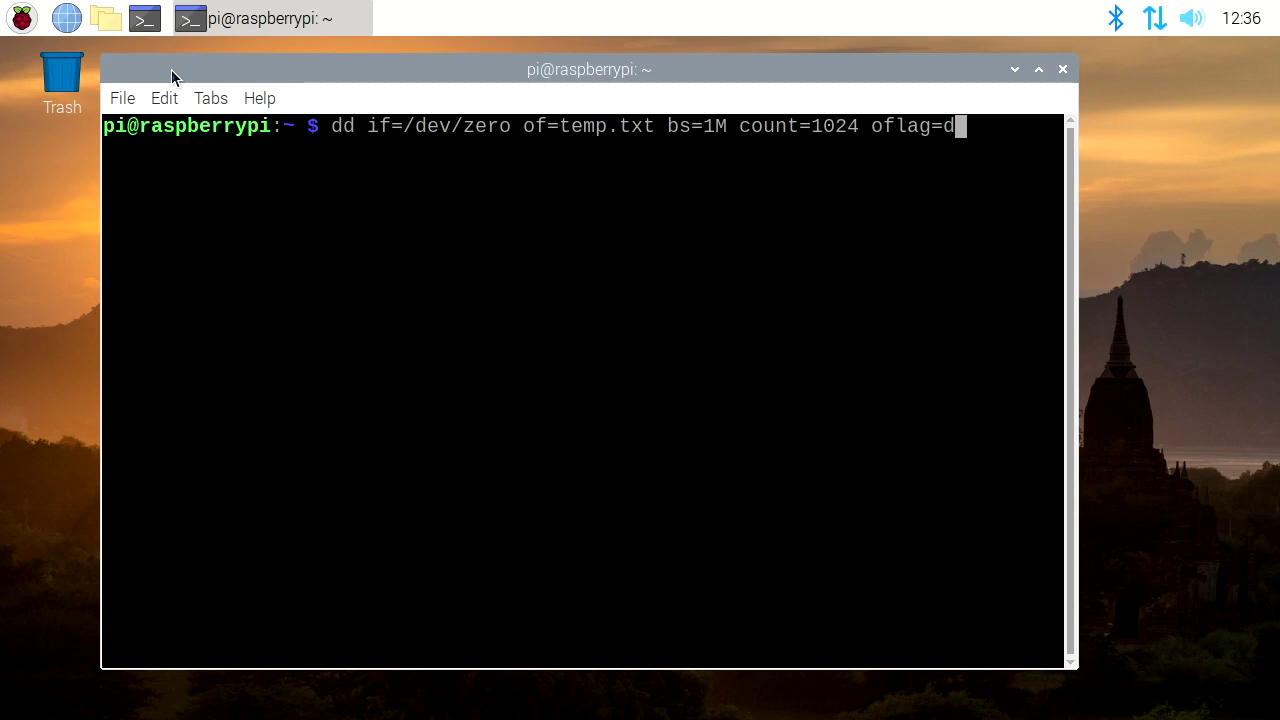
{"action": "type", "text": "irect"}
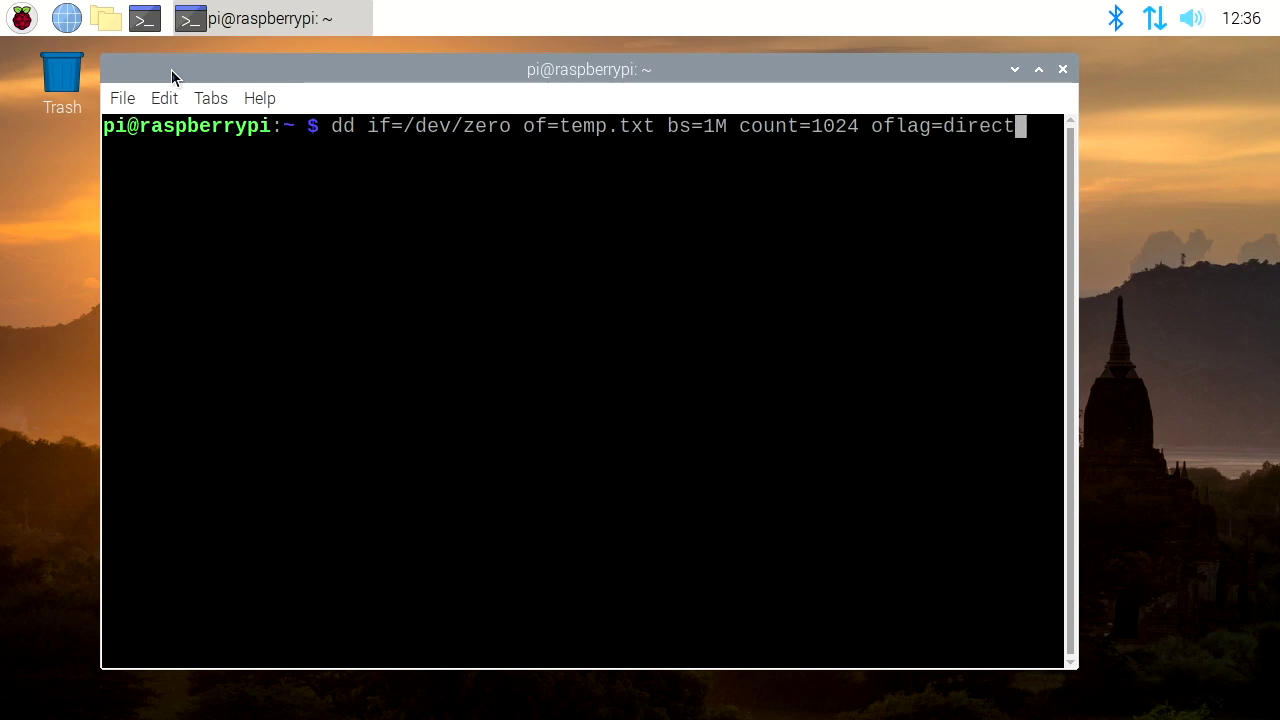
{"action": "key", "text": "Return"}
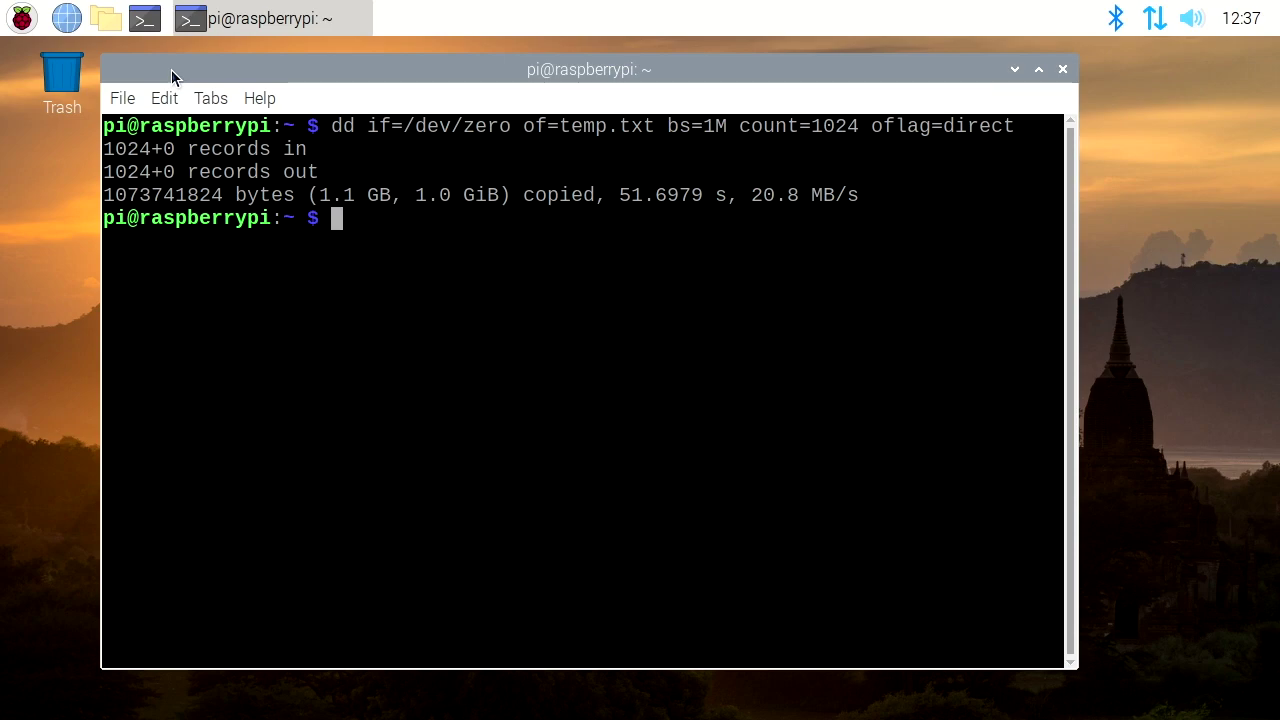
Step: Recall the previous dd command and change its input to if=temp.txt, removing /dev/zero and the output argument
{"action": "key", "text": "Up"}
{"action": "key", "text": "Left"}
{"action": "key", "text": "Left"}
{"action": "key", "text": "Left"}
{"action": "key", "text": "Left"}
{"action": "key", "text": "Left"}
{"action": "key", "text": "Left"}
{"action": "key", "text": "Left"}
{"action": "key", "text": "Left"}
{"action": "key", "text": "Left"}
{"action": "key", "text": "Left"}
{"action": "key", "text": "Left"}
{"action": "key", "text": "Left"}
{"action": "key", "text": "Left"}
{"action": "key", "text": "Left"}
{"action": "key", "text": "Left"}
{"action": "key", "text": "Left"}
{"action": "key", "text": "Left"}
{"action": "key", "text": "Left"}
{"action": "key", "text": "Left"}
{"action": "key", "text": "Left"}
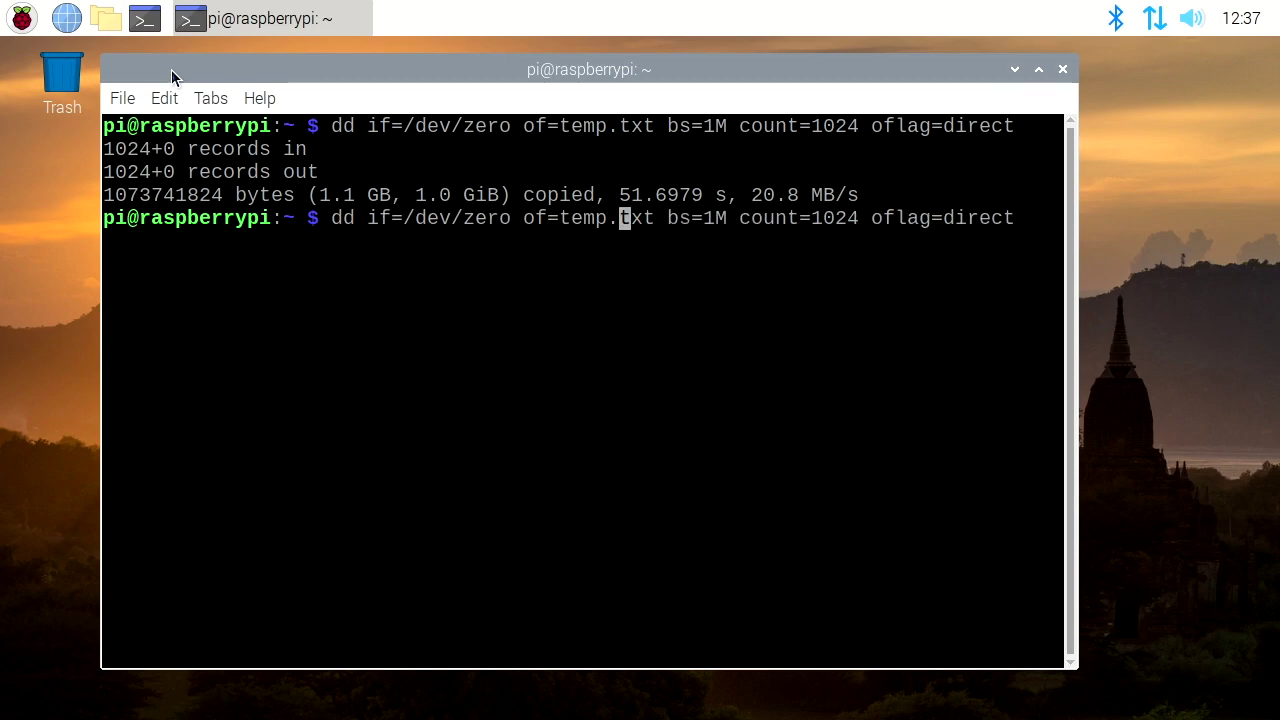
{"action": "key", "text": "Left"}
{"action": "key", "text": "Left"}
{"action": "key", "text": "Left"}
{"action": "key", "text": "Left"}
{"action": "key", "text": "Left"}
{"action": "key", "text": "Left"}
{"action": "key", "text": "Left"}
{"action": "key", "text": "Left"}
{"action": "key", "text": "BackSpace"}
{"action": "key", "text": "BackSpace"}
{"action": "key", "text": "BackSpace"}
{"action": "key", "text": "BackSpace"}
{"action": "key", "text": "BackSpace"}
{"action": "key", "text": "BackSpace"}
{"action": "key", "text": "BackSpace"}
{"action": "key", "text": "BackSpace"}
{"action": "key", "text": "BackSpace"}
{"action": "key", "text": "BackSpace"}
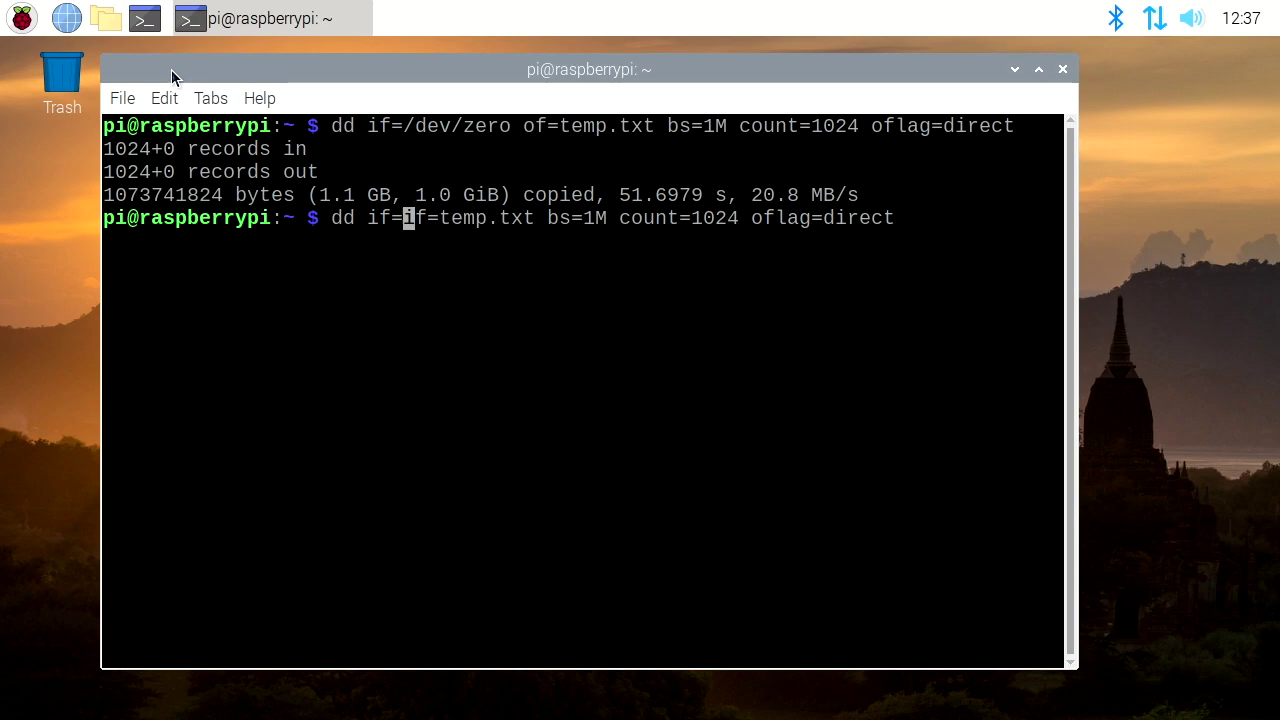
{"action": "key", "text": "BackSpace"}
{"action": "key", "text": "BackSpace"}
{"action": "key", "text": "BackSpace"}
Step: Add of=/dev/null as the output after temp.txt in the dd command
{"action": "key", "text": "Right"}
{"action": "key", "text": "Right"}
{"action": "key", "text": "Right"}
{"action": "key", "text": "Right"}
{"action": "key", "text": "Right"}
{"action": "key", "text": "Right"}
{"action": "key", "text": "Right"}
{"action": "key", "text": "Right"}
{"action": "key", "text": "Right"}
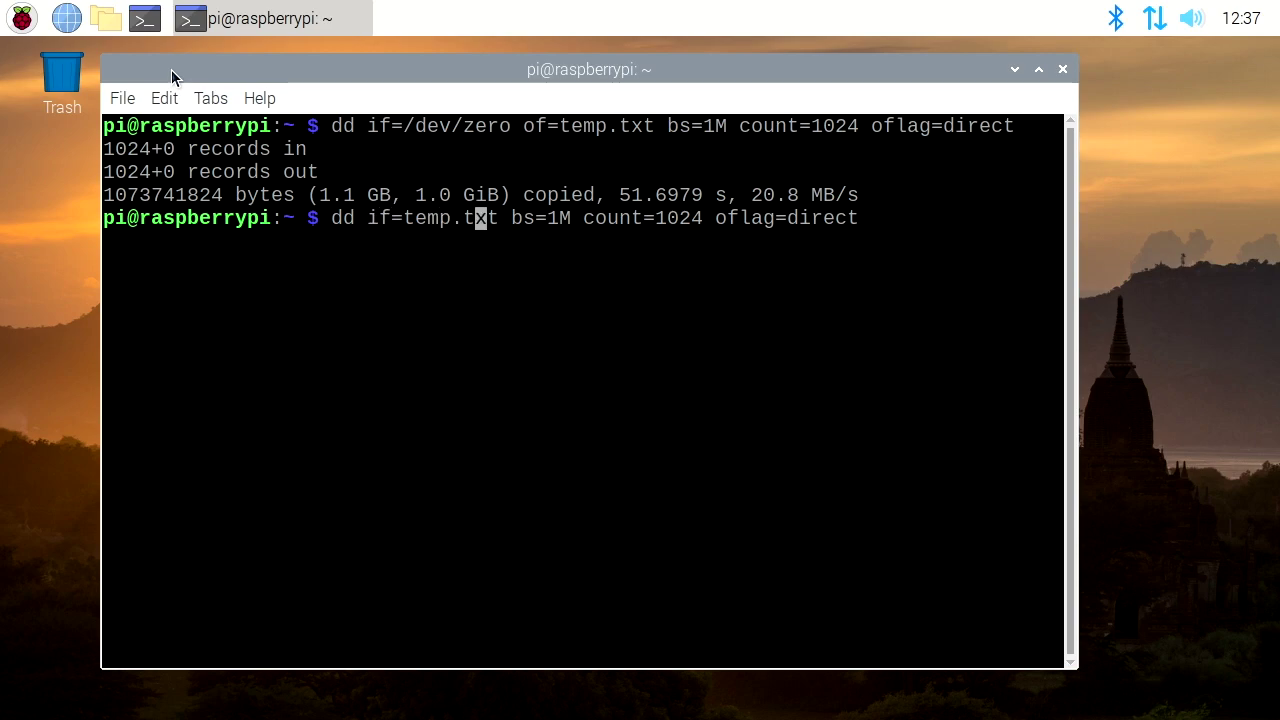
{"action": "key", "text": "Right"}
{"action": "key", "text": "Right"}
{"action": "type", "text": "of=/"}
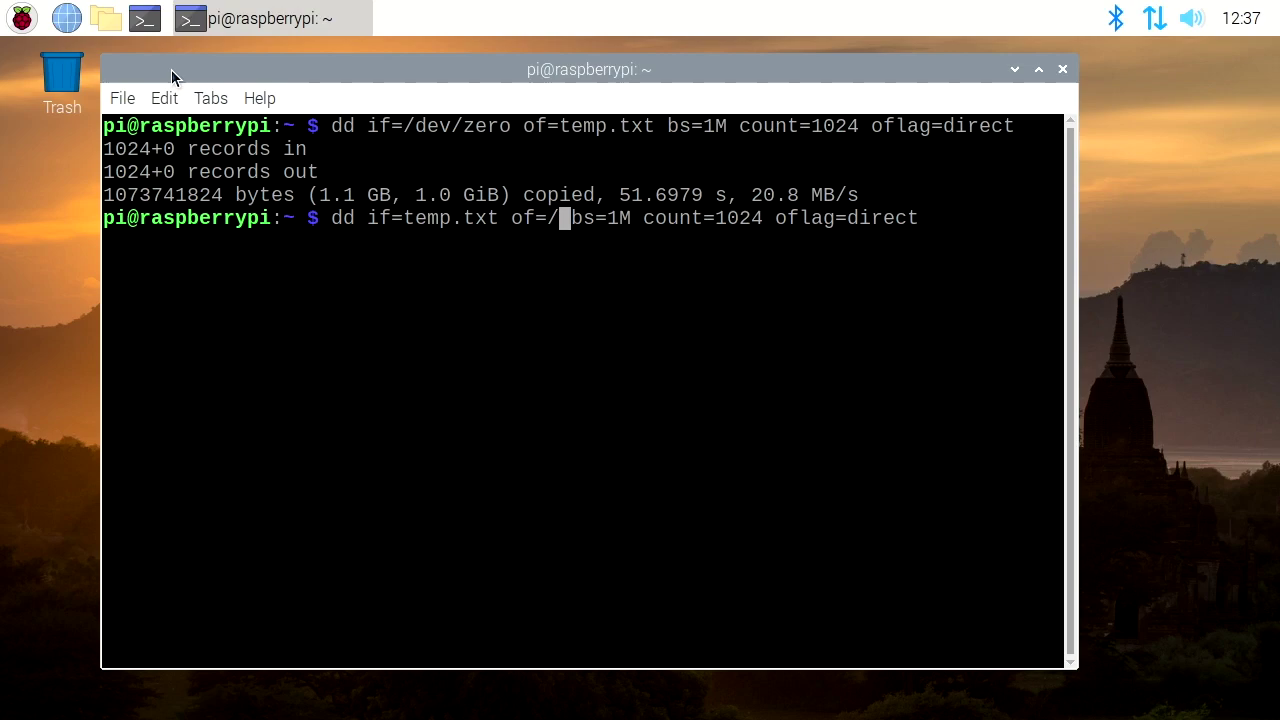
{"action": "type", "text": "dev/null"}
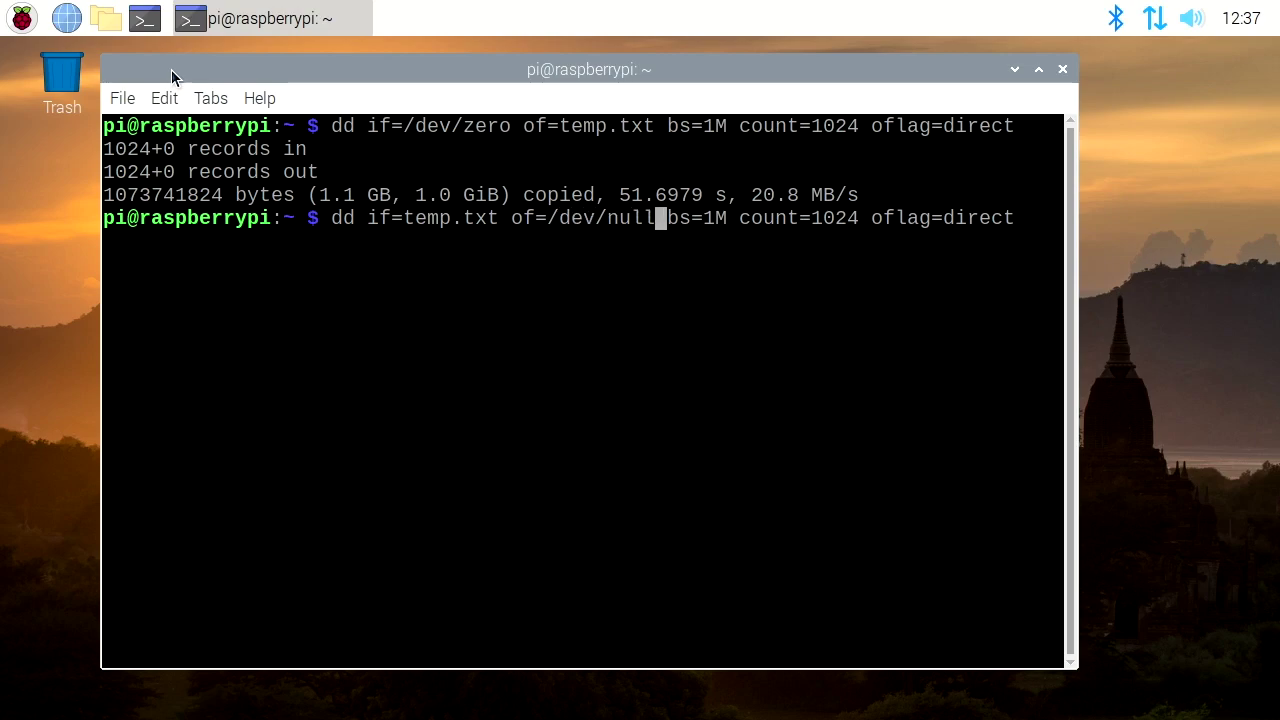
Step: Change oflag=direct to iflag=direct in the dd command and run the read test
{"action": "key", "text": "Right"}
{"action": "key", "text": "Right"}
{"action": "key", "text": "Right"}
{"action": "key", "text": "Right"}
{"action": "key", "text": "Right"}
{"action": "key", "text": "Right"}
{"action": "key", "text": "Right"}
{"action": "key", "text": "Right"}
{"action": "key", "text": "Right"}
{"action": "key", "text": "Right"}
{"action": "key", "text": "Right"}
{"action": "key", "text": "Right"}
{"action": "key", "text": "Right"}
{"action": "key", "text": "Right"}
{"action": "key", "text": "Right"}
{"action": "key", "text": "Right"}
{"action": "key", "text": "Right"}
{"action": "key", "text": "Right"}
{"action": "key", "text": "Right"}
{"action": "key", "text": "BackSpace"}
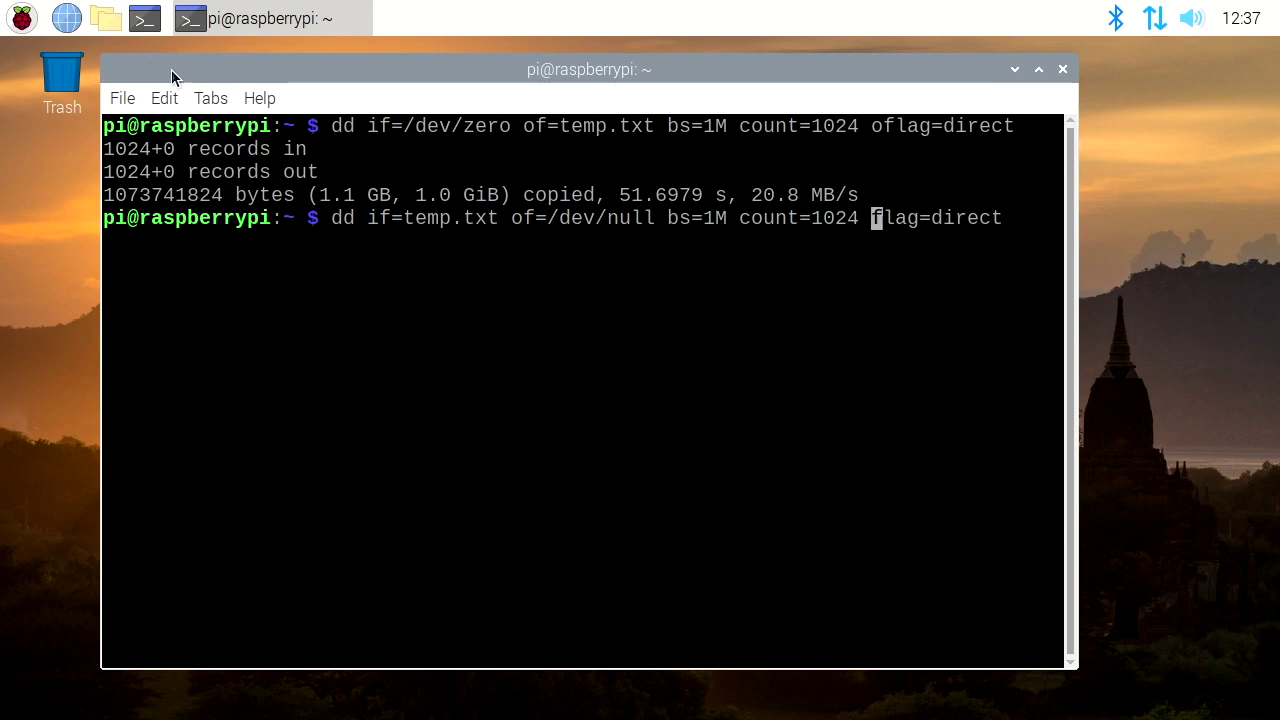
{"action": "type", "text": "i"}
{"action": "key", "text": "Return"}
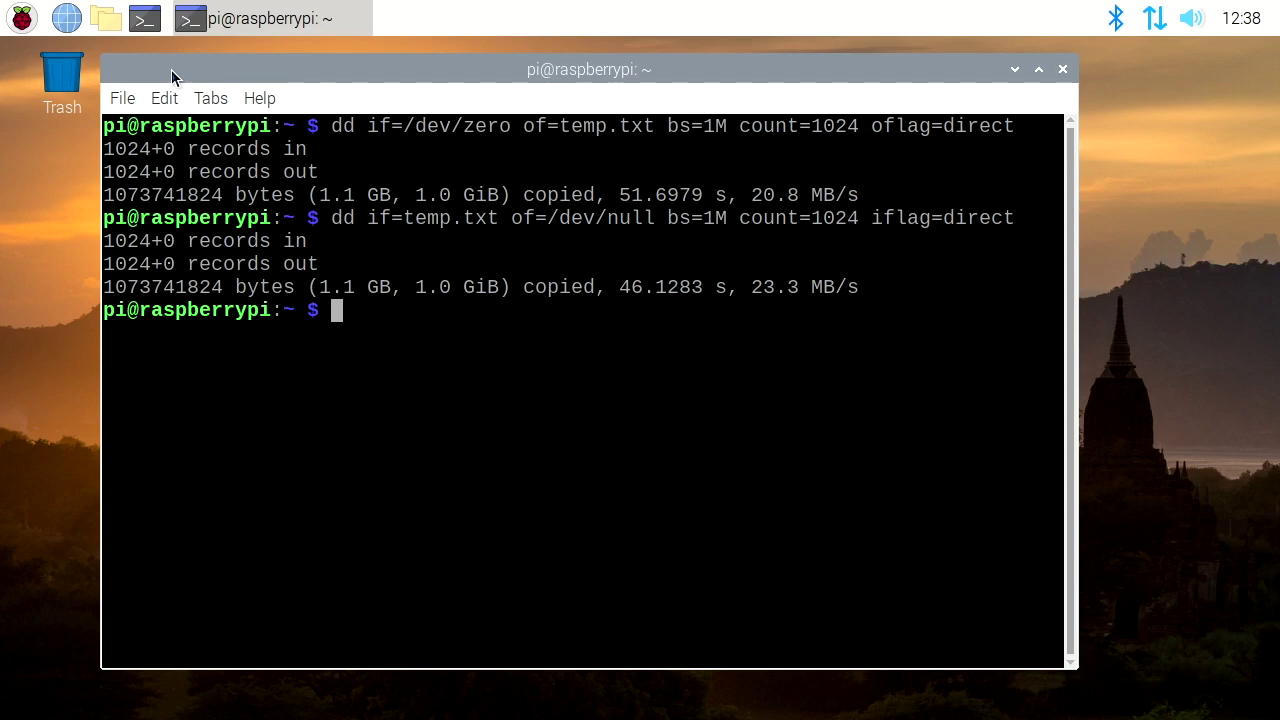
Step: Delete temp.txt with rm and exit the terminal
{"action": "type", "text": "rm tre"}
{"action": "key", "text": "BackSpace"}
{"action": "key", "text": "BackSpace"}
{"action": "type", "text": "e"}
{"action": "key", "text": "Tab"}
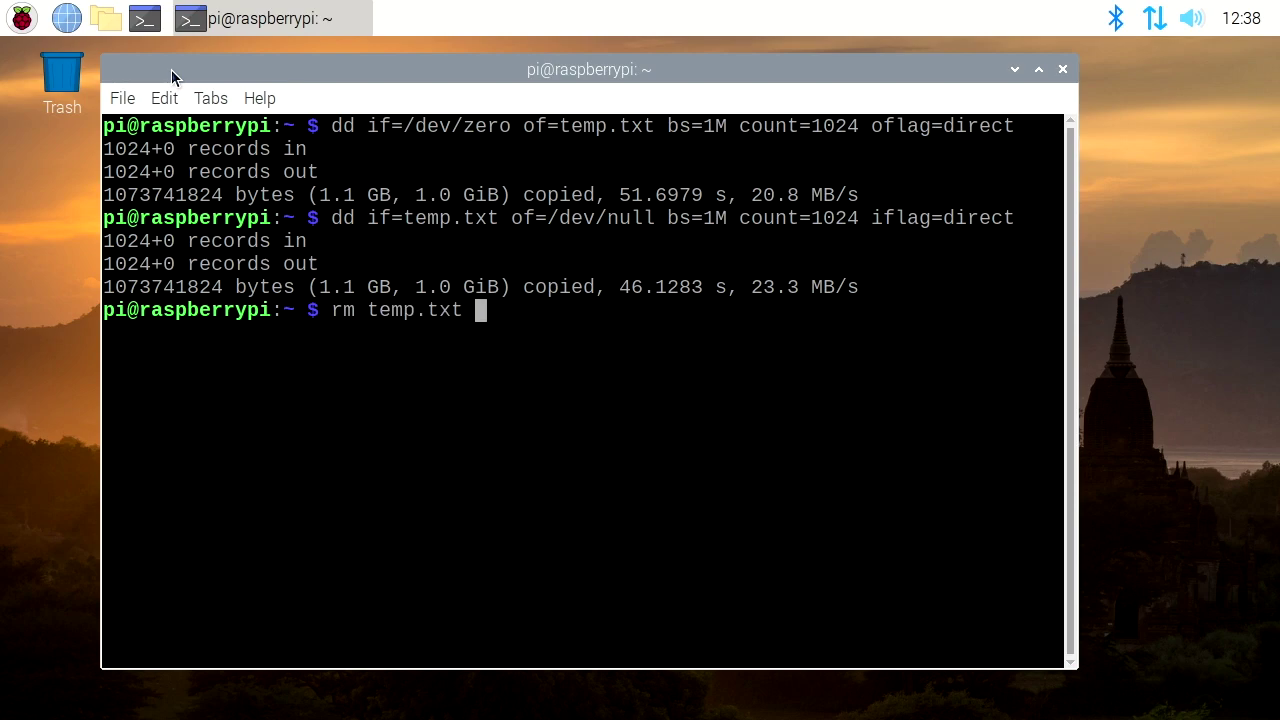
{"action": "key", "text": "Return"}
{"action": "type", "text": "exit"}
{"action": "key", "text": "Return"}
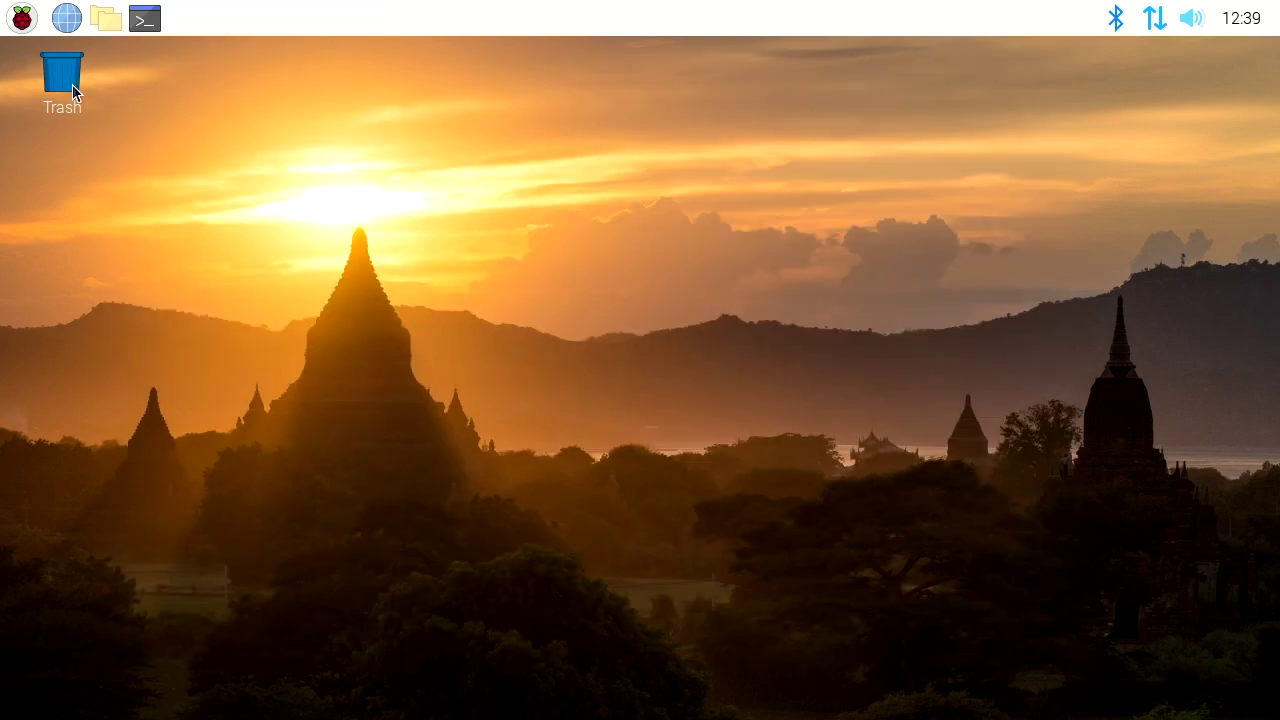
Step: Open the SD Card Copier accessory
{"action": "left_click", "coordinate": [18, 18]}
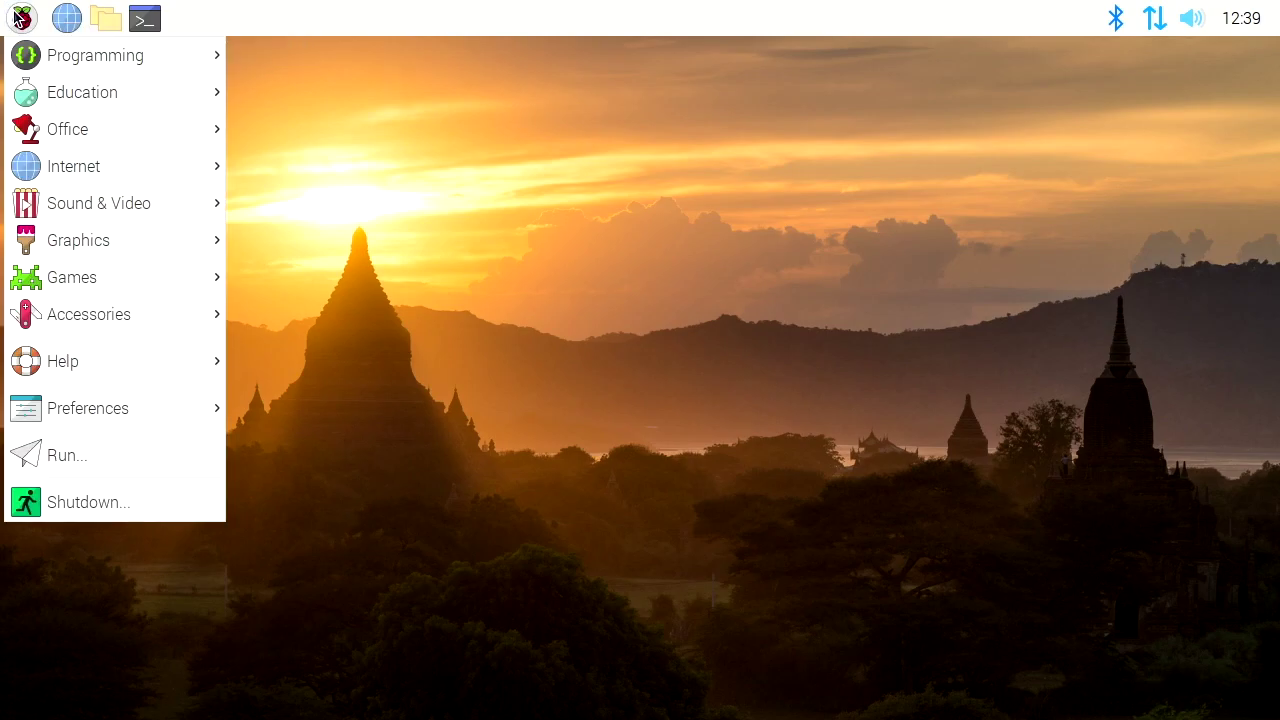
{"action": "mouse_move", "coordinate": [60, 314]}
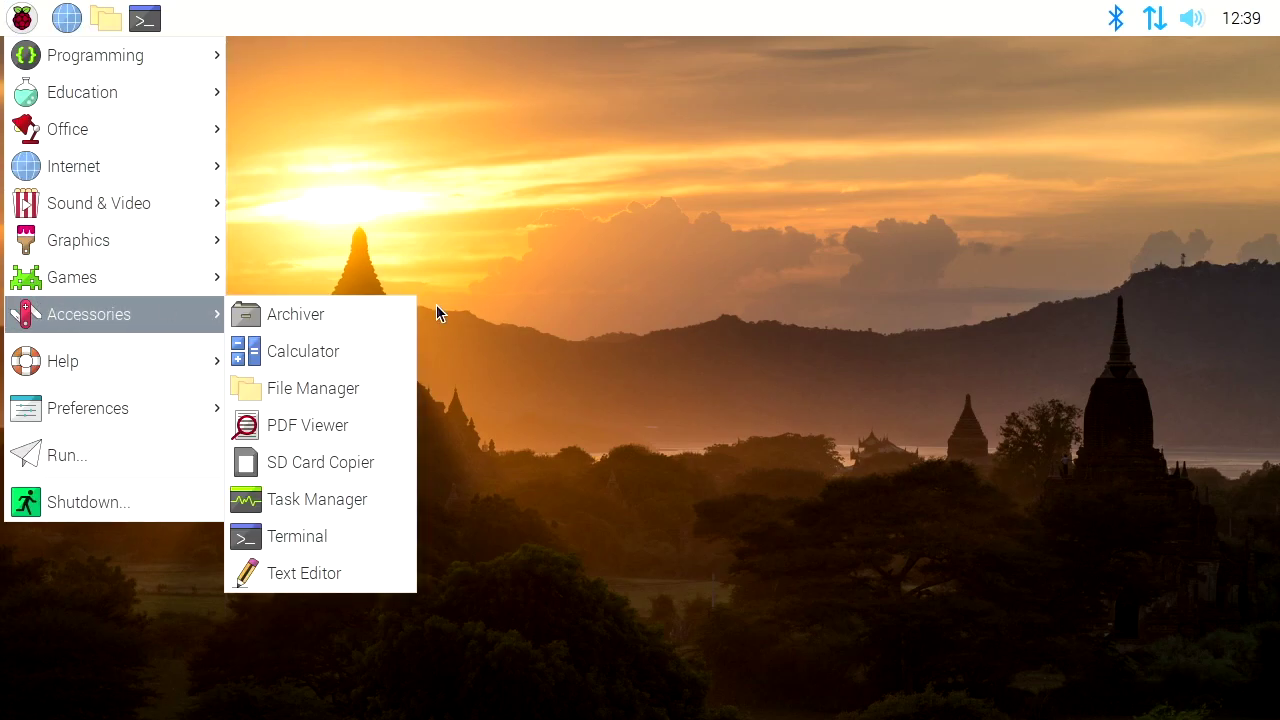
{"action": "left_click", "coordinate": [368, 462]}
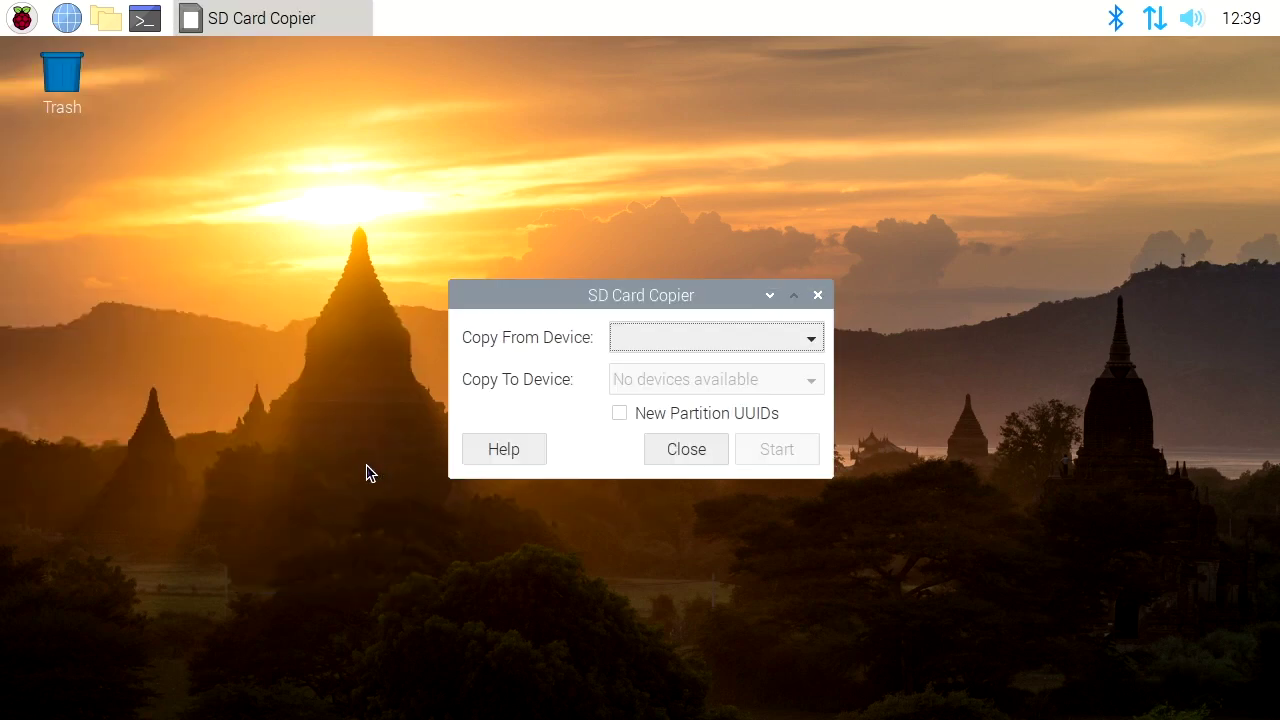
Step: Choose SP32G (/dev/mmcblk0) as the device to copy from
{"action": "left_click", "coordinate": [809, 340]}
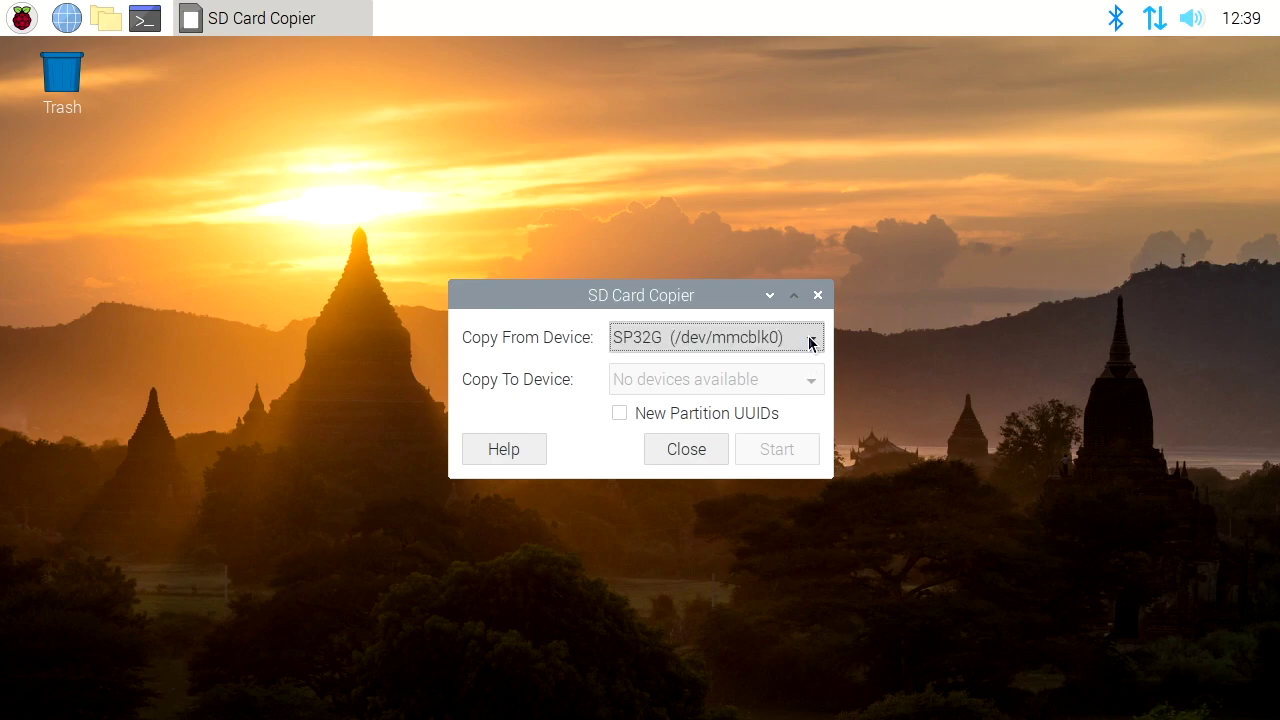
{"action": "left_click", "coordinate": [747, 336]}
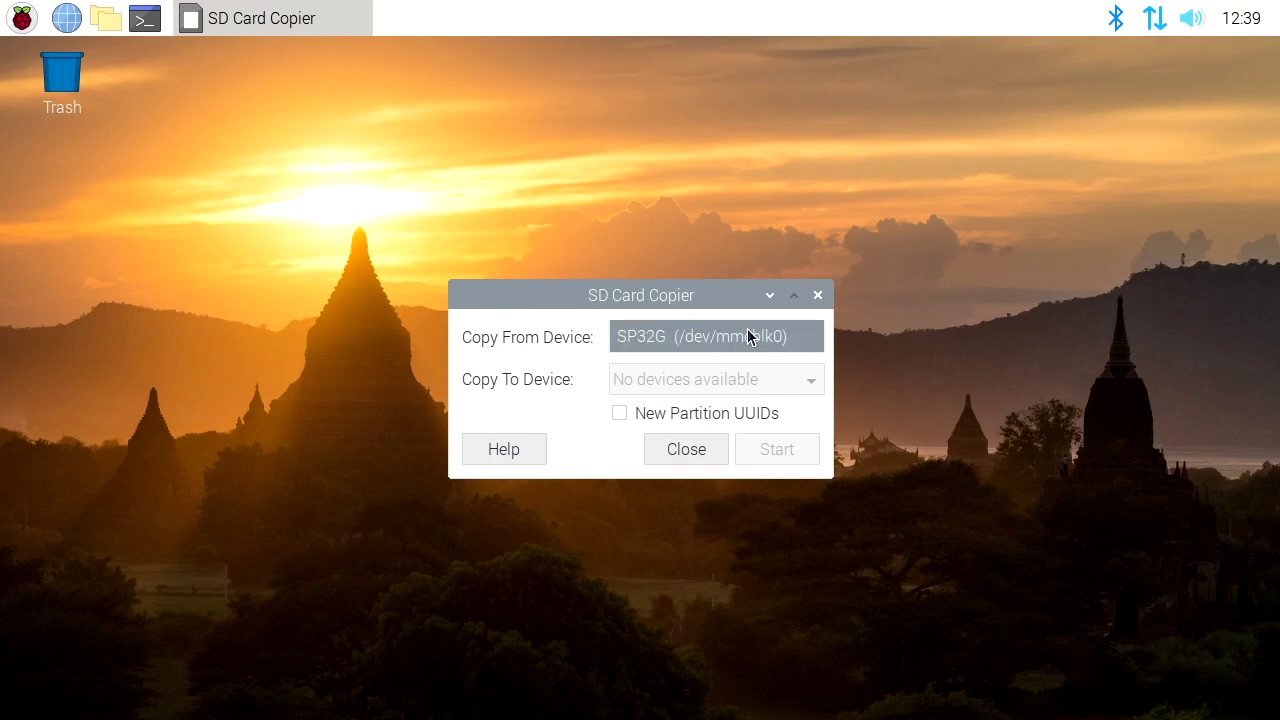
{"action": "left_click", "coordinate": [667, 339]}
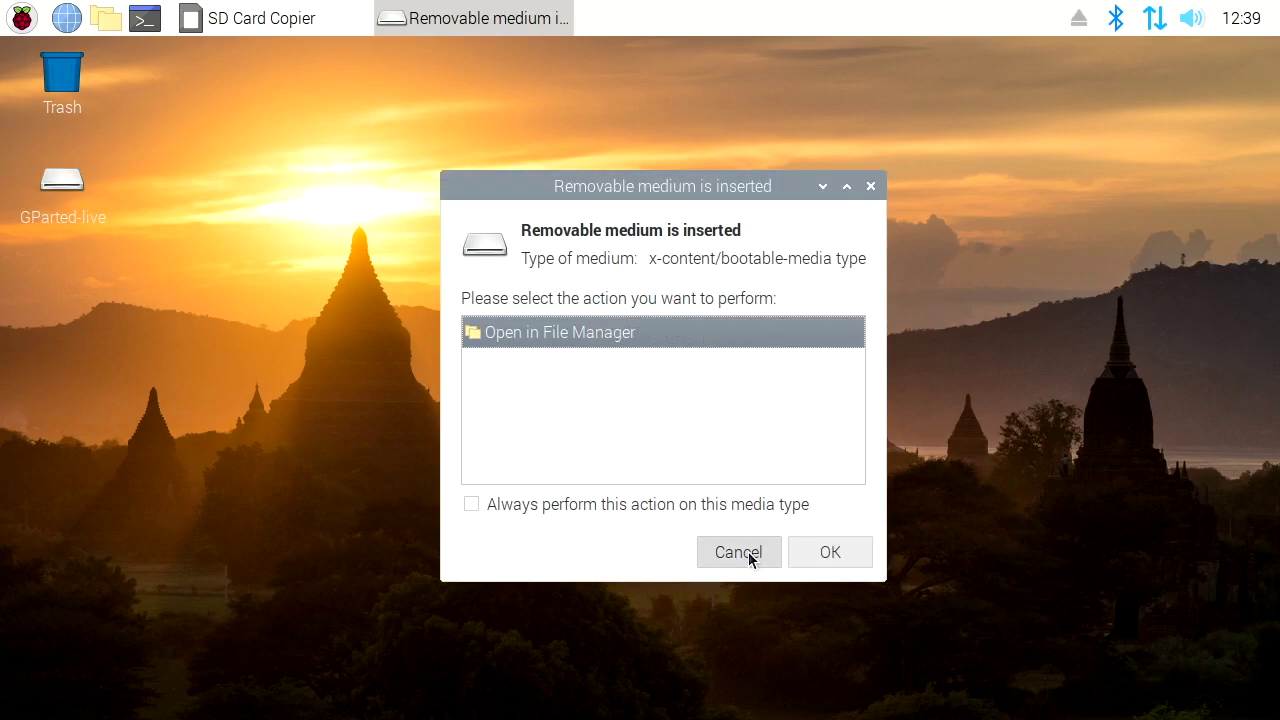
Step: Dismiss the removable medium prompt and set the copy from SP32G (/dev/mmcblk0) to Samsung Flash Drive (/dev/sda)
{"action": "left_click", "coordinate": [737, 557]}
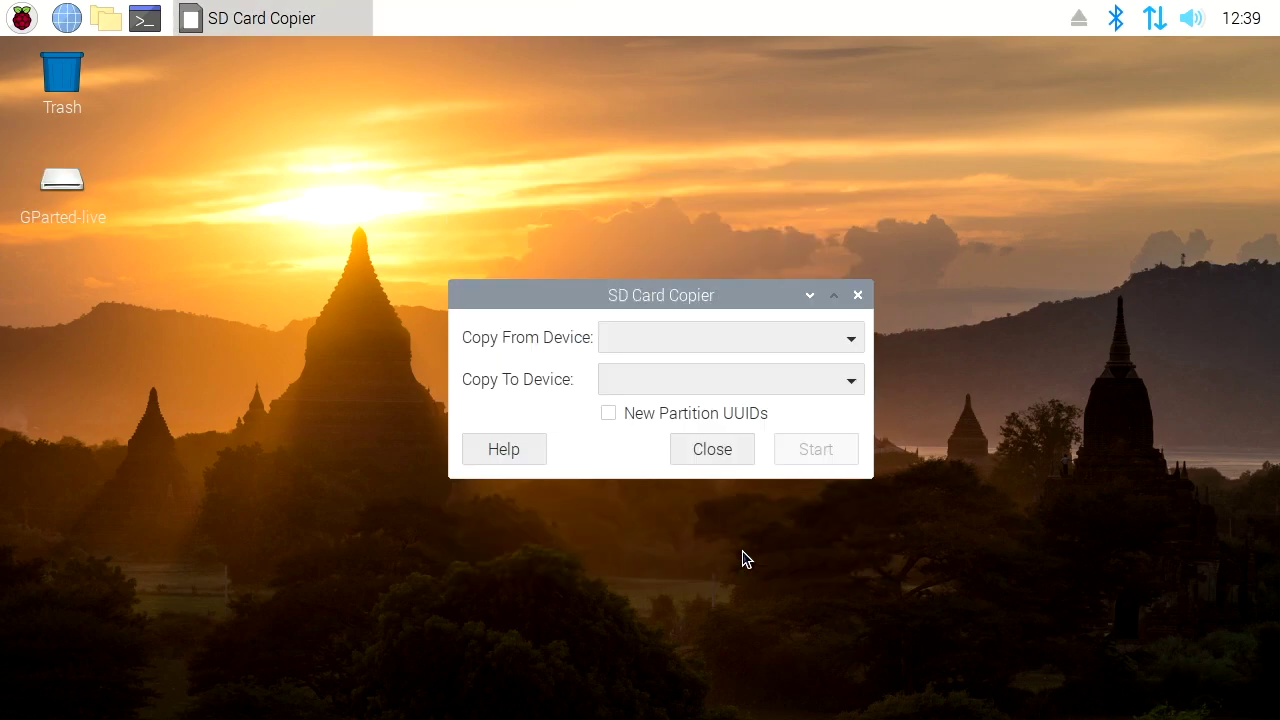
{"action": "left_click", "coordinate": [680, 381]}
{"action": "left_click", "coordinate": [687, 340]}
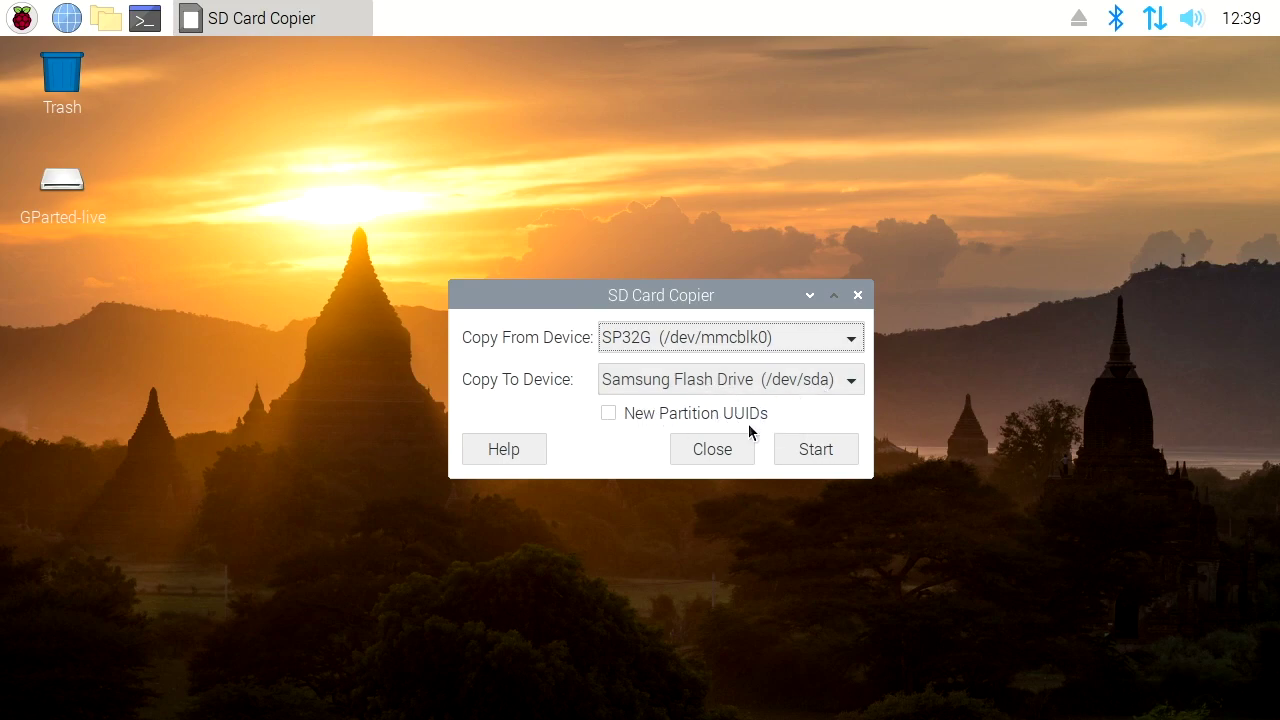
Step: Enable New Partition UUIDs and copy the card to the Samsung Flash Drive, confirming the erase and acknowledging completion
{"action": "left_click", "coordinate": [611, 413]}
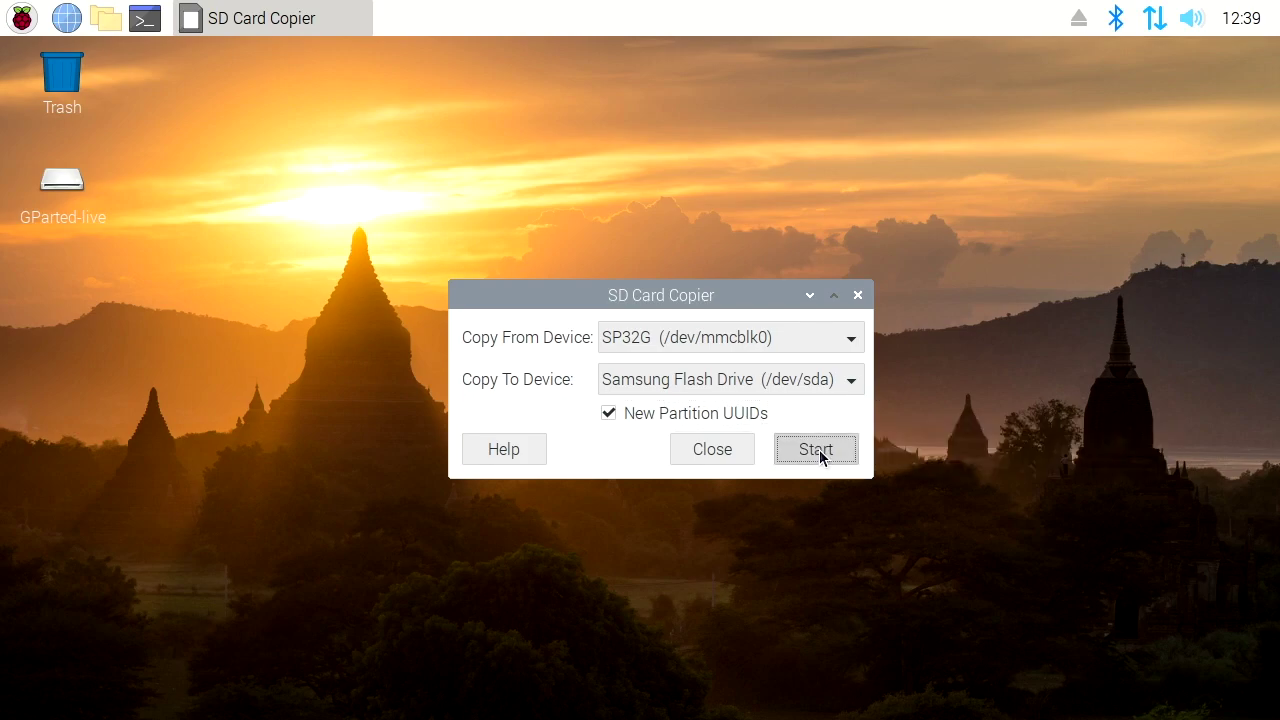
{"action": "left_click", "coordinate": [817, 449]}
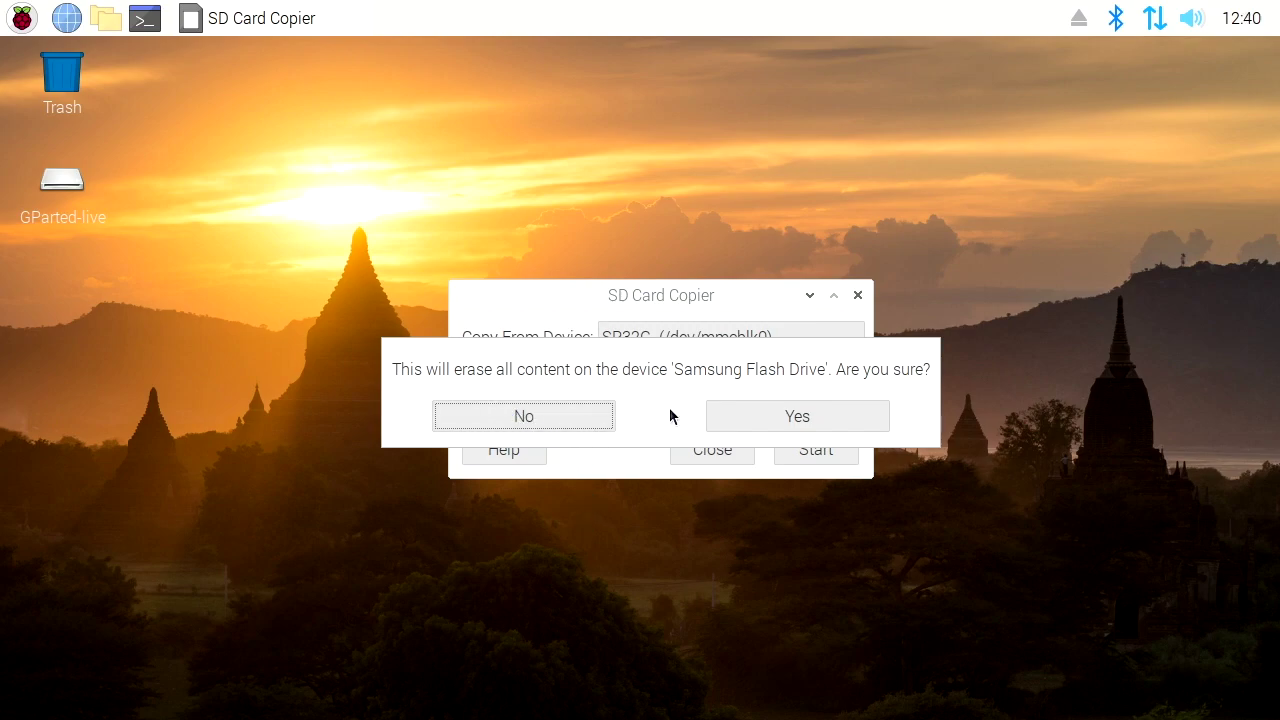
{"action": "left_click", "coordinate": [715, 416]}
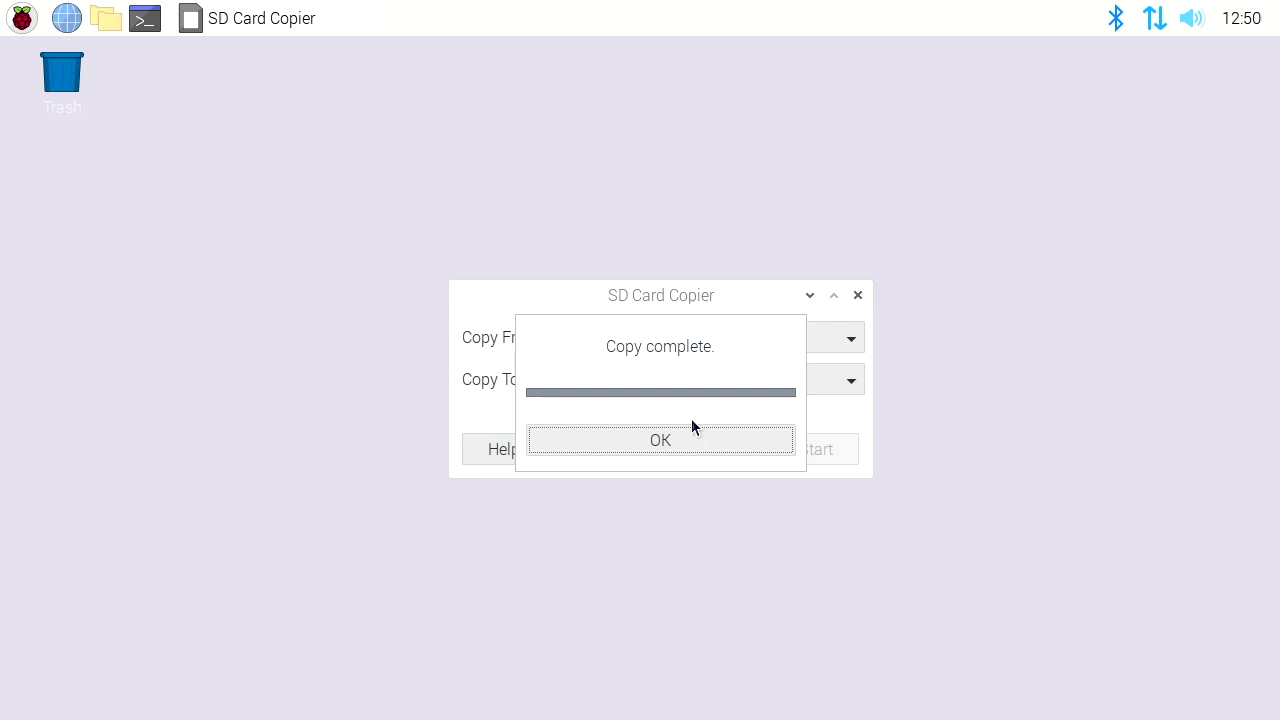
{"action": "left_click", "coordinate": [697, 447]}
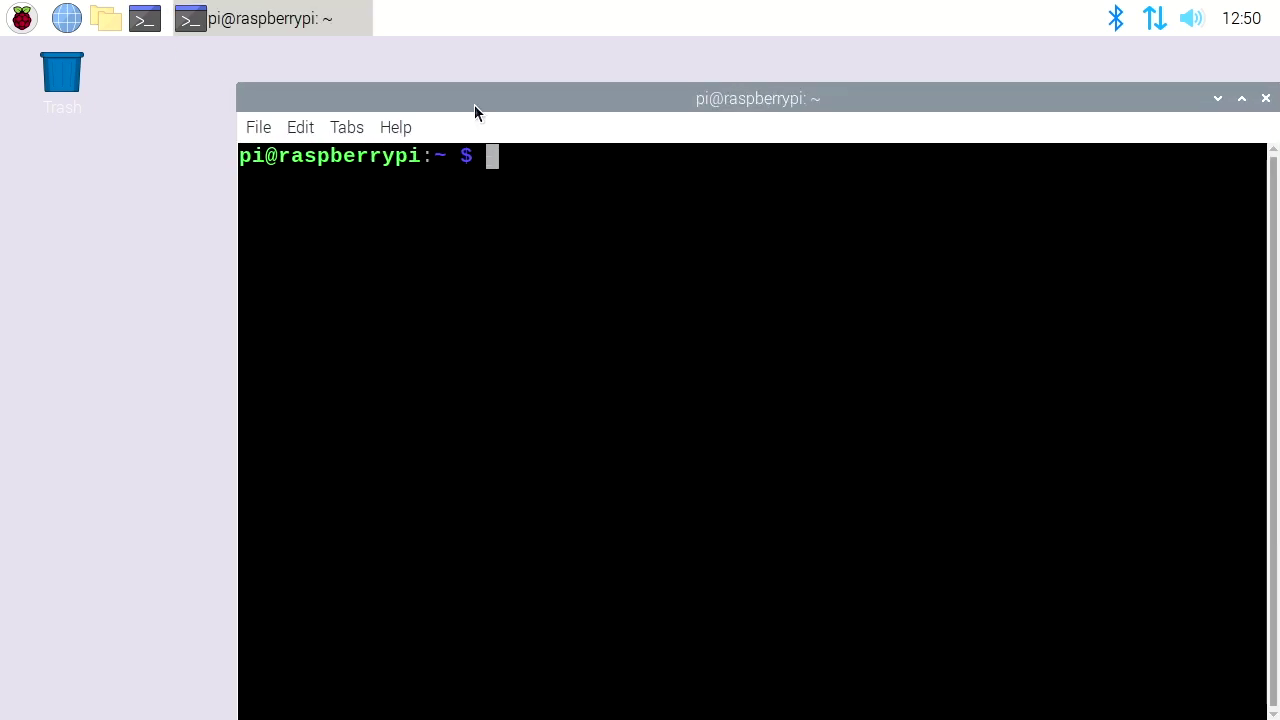
Step: Open /boot/config.txt in nano with root privileges from the terminal
{"action": "left_click_drag", "start_coordinate": [474, 104], "coordinate": [305, 80]}
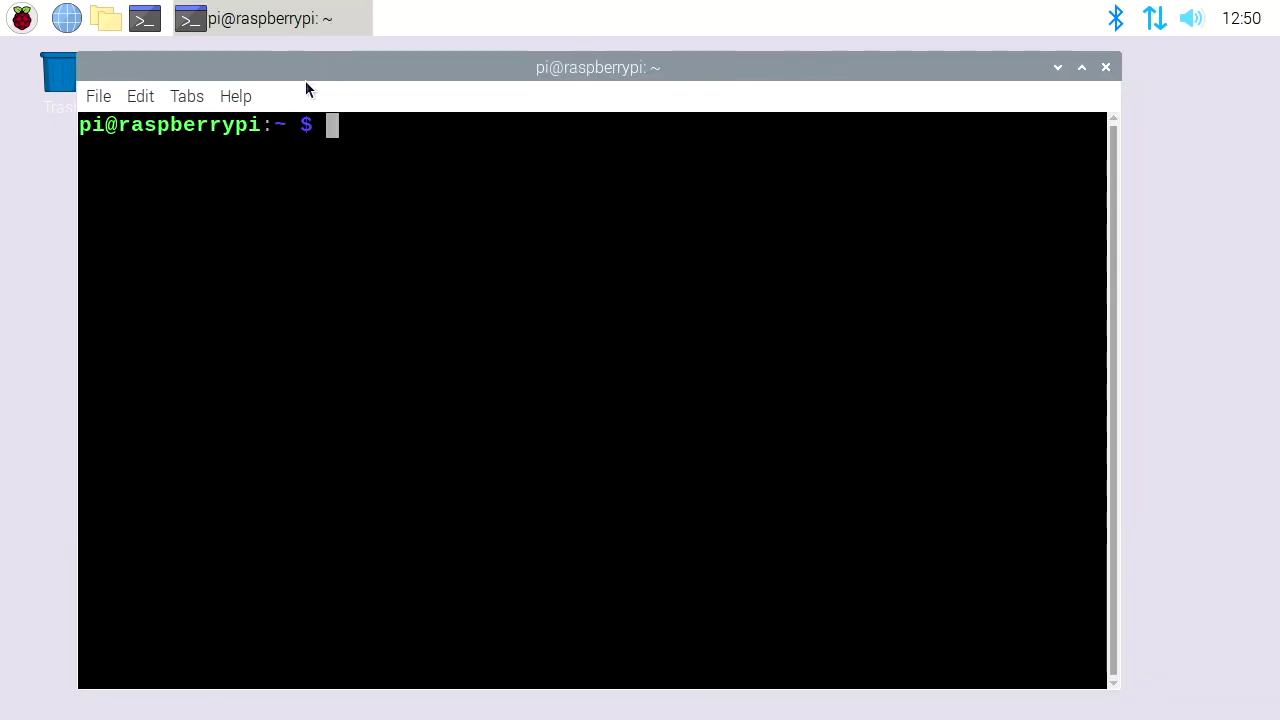
{"action": "type", "text": "sudo na"}
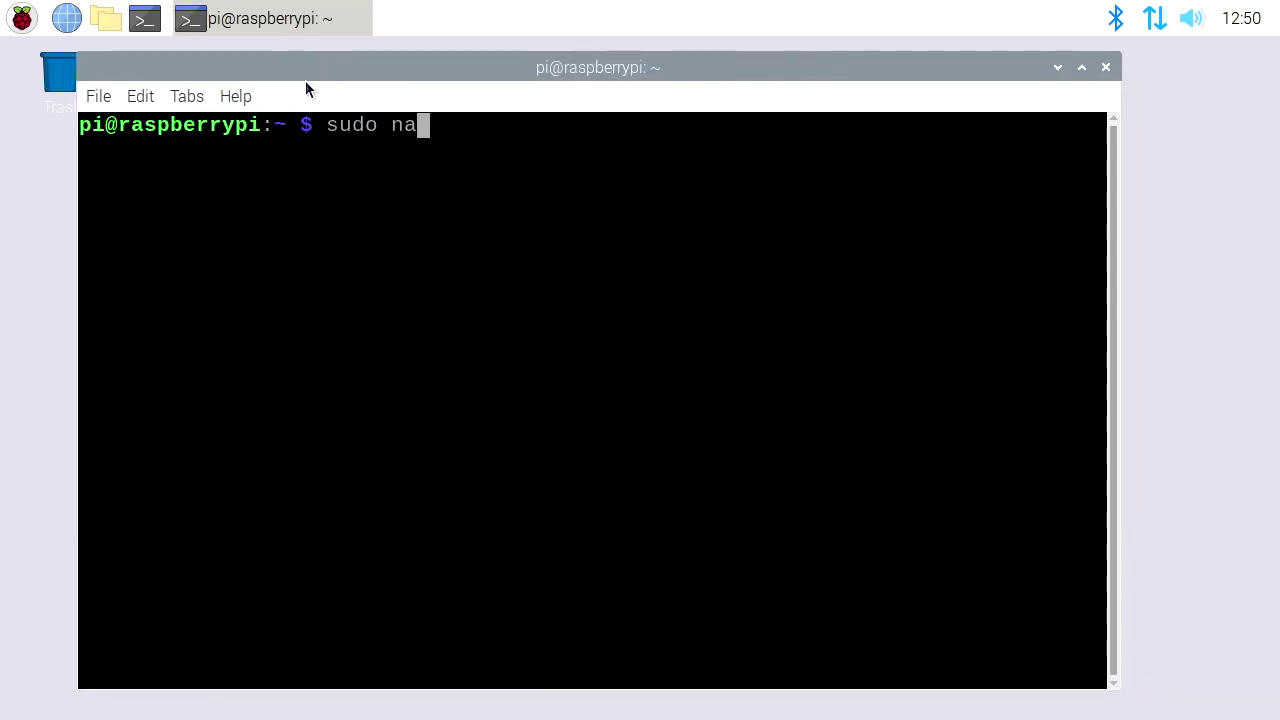
{"action": "type", "text": "no /"}
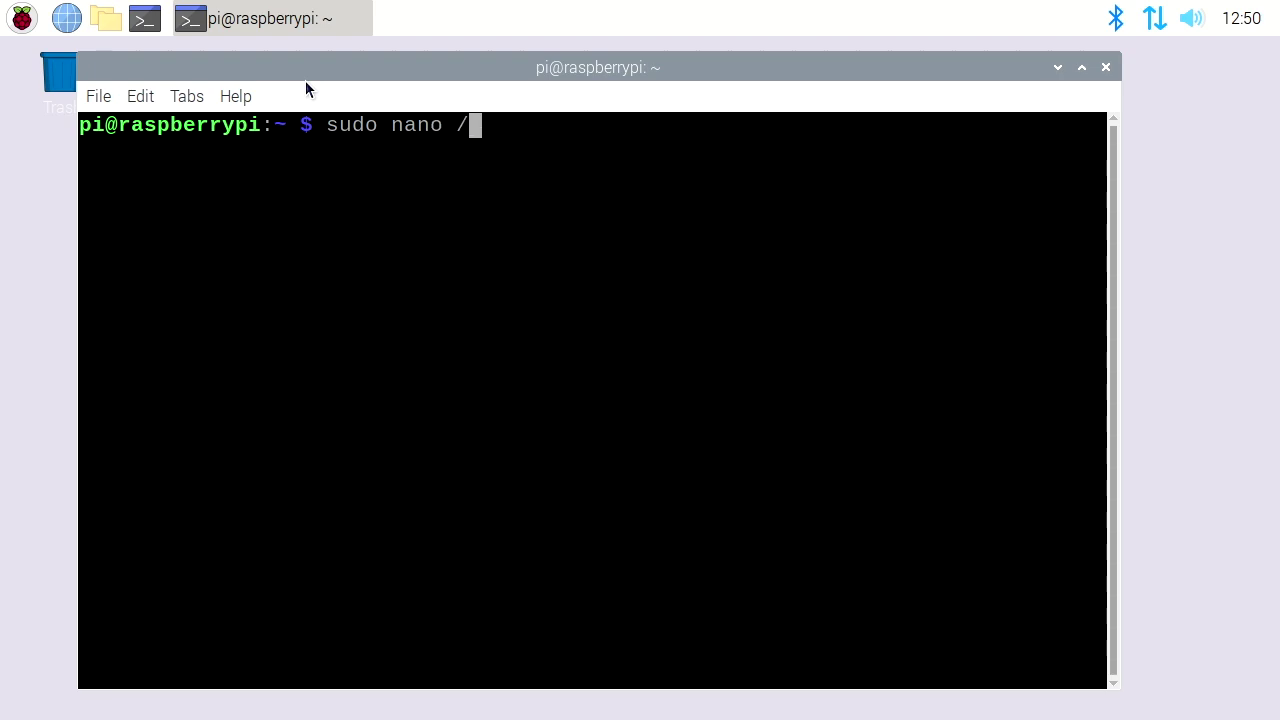
{"action": "type", "text": "bo"}
{"action": "key", "text": "Tab"}
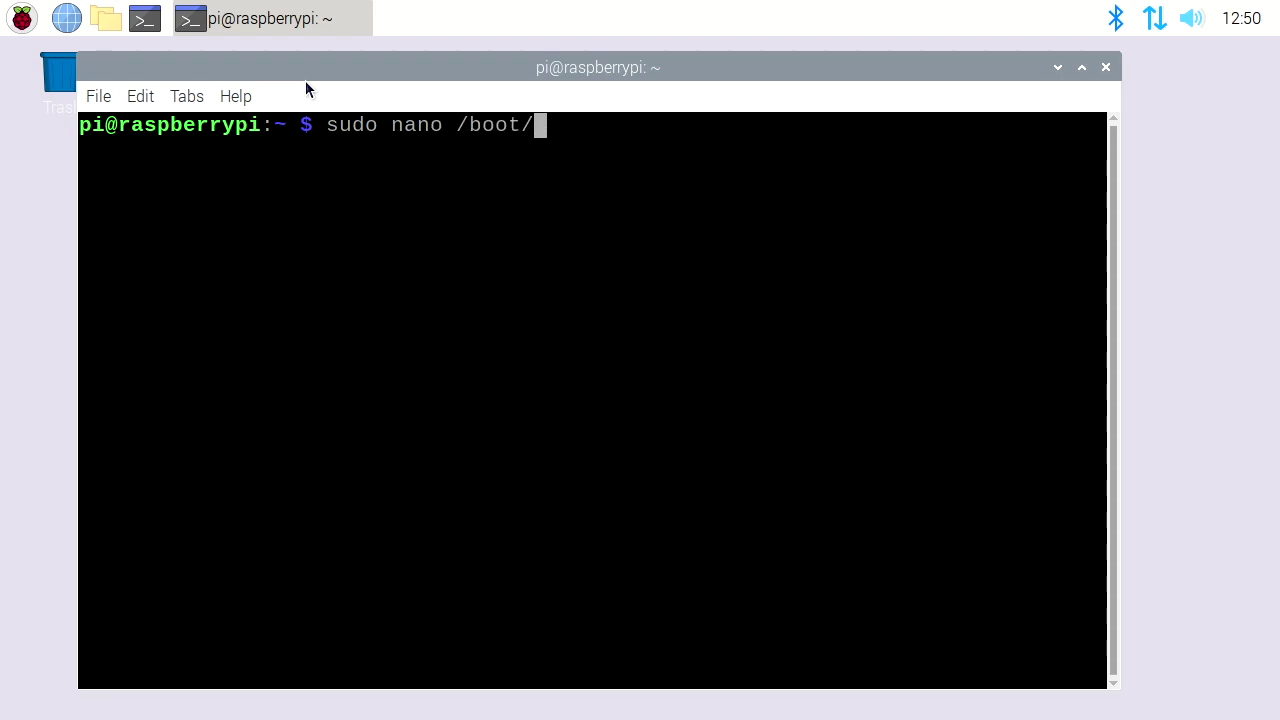
{"action": "type", "text": "c"}
{"action": "key", "text": "Tab"}
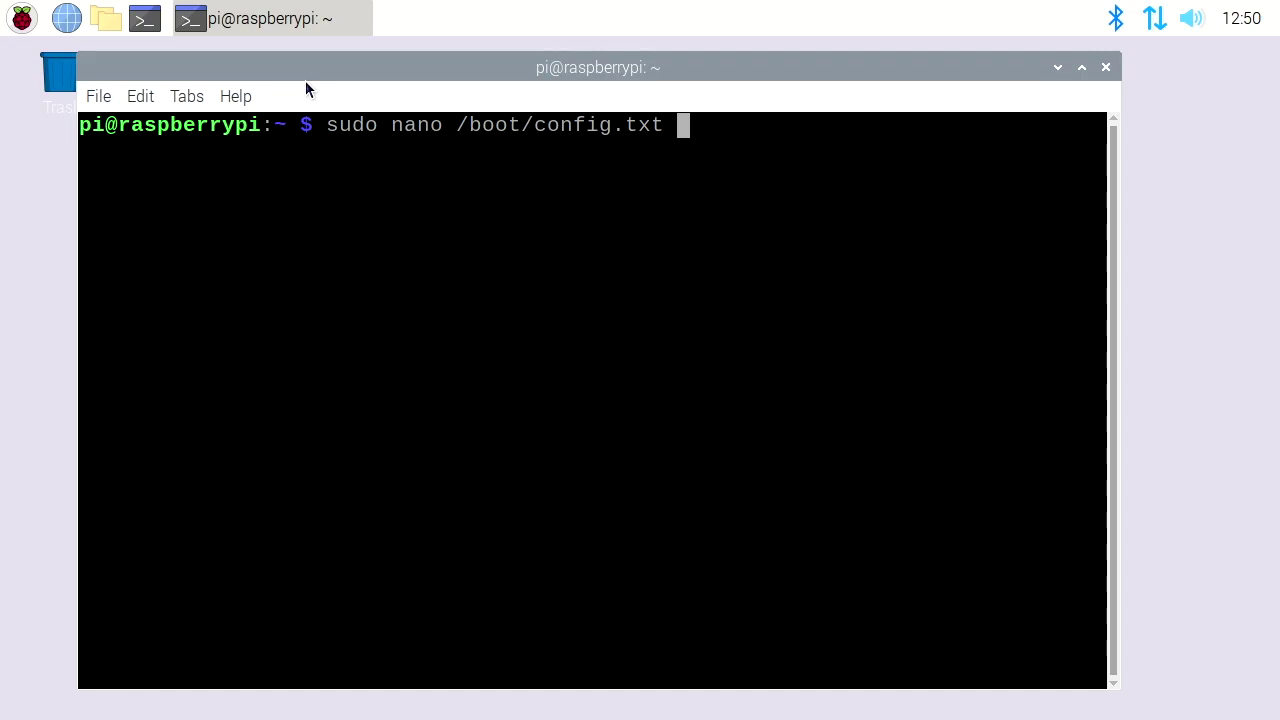
{"action": "key", "text": "Return"}
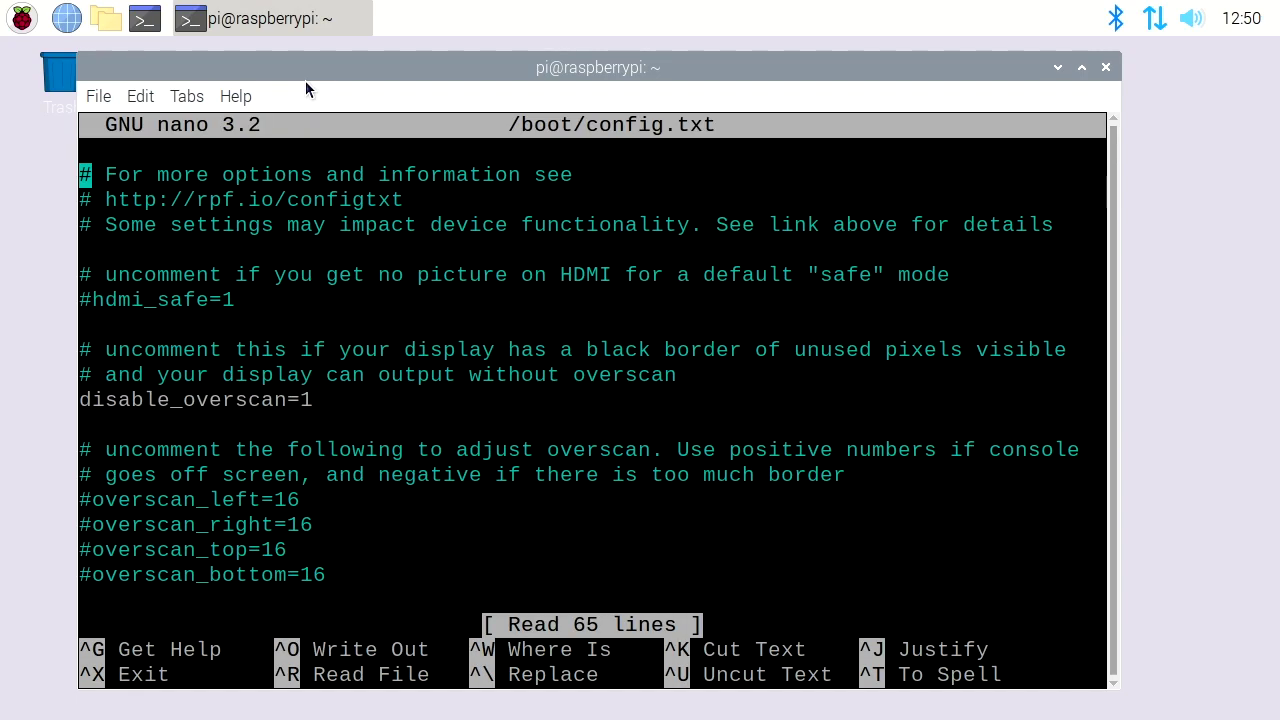
Step: Add the line program_usb_boot_mode=1 at the end of the config file
{"action": "key", "text": "Down"}
{"action": "key", "text": "Down"}
{"action": "key", "text": "Down"}
{"action": "key", "text": "Down"}
{"action": "key", "text": "Down"}
{"action": "key", "text": "Down"}
{"action": "key", "text": "Down"}
{"action": "key", "text": "Down"}
{"action": "key", "text": "Down"}
{"action": "key", "text": "Down"}
{"action": "key", "text": "Down"}
{"action": "key", "text": "Down"}
{"action": "key", "text": "Down"}
{"action": "key", "text": "Down"}
{"action": "key", "text": "Down"}
{"action": "key", "text": "Down"}
{"action": "key", "text": "Down"}
{"action": "key", "text": "Down"}
{"action": "key", "text": "Down"}
{"action": "key", "text": "Down"}
{"action": "key", "text": "Down"}
{"action": "key", "text": "Down"}
{"action": "key", "text": "Down"}
{"action": "key", "text": "Down"}
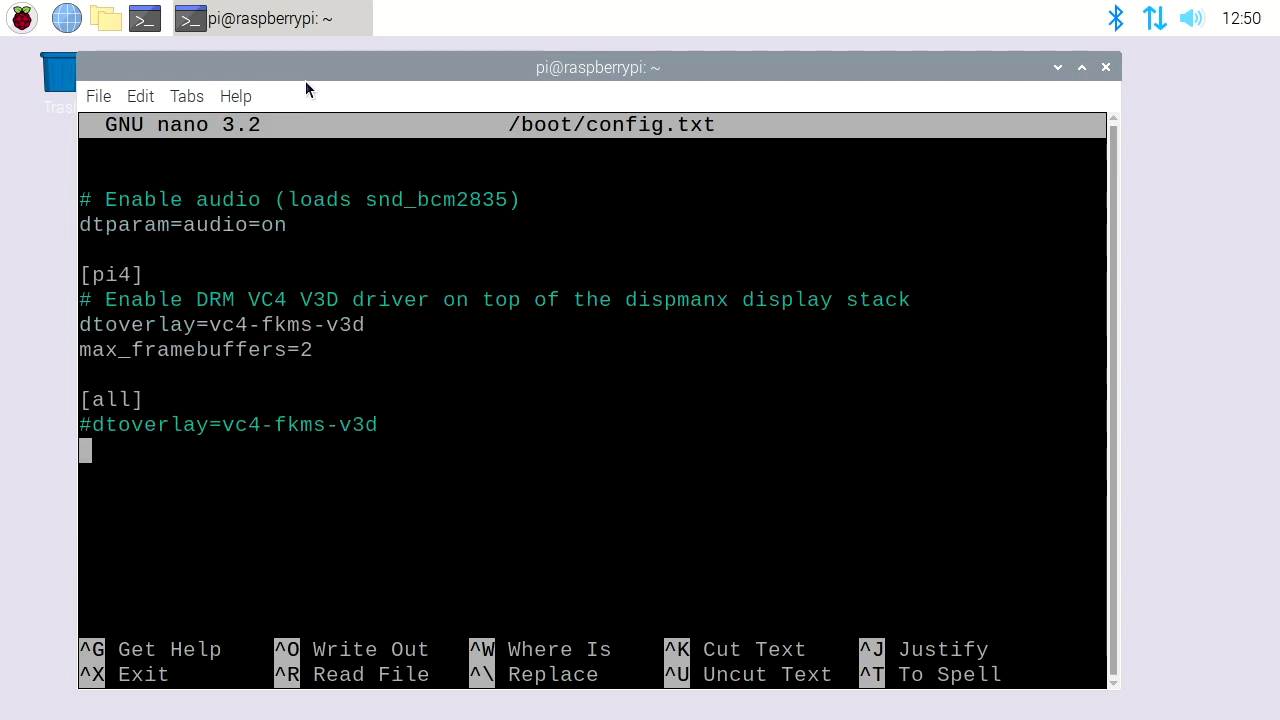
{"action": "type", "text": "p"}
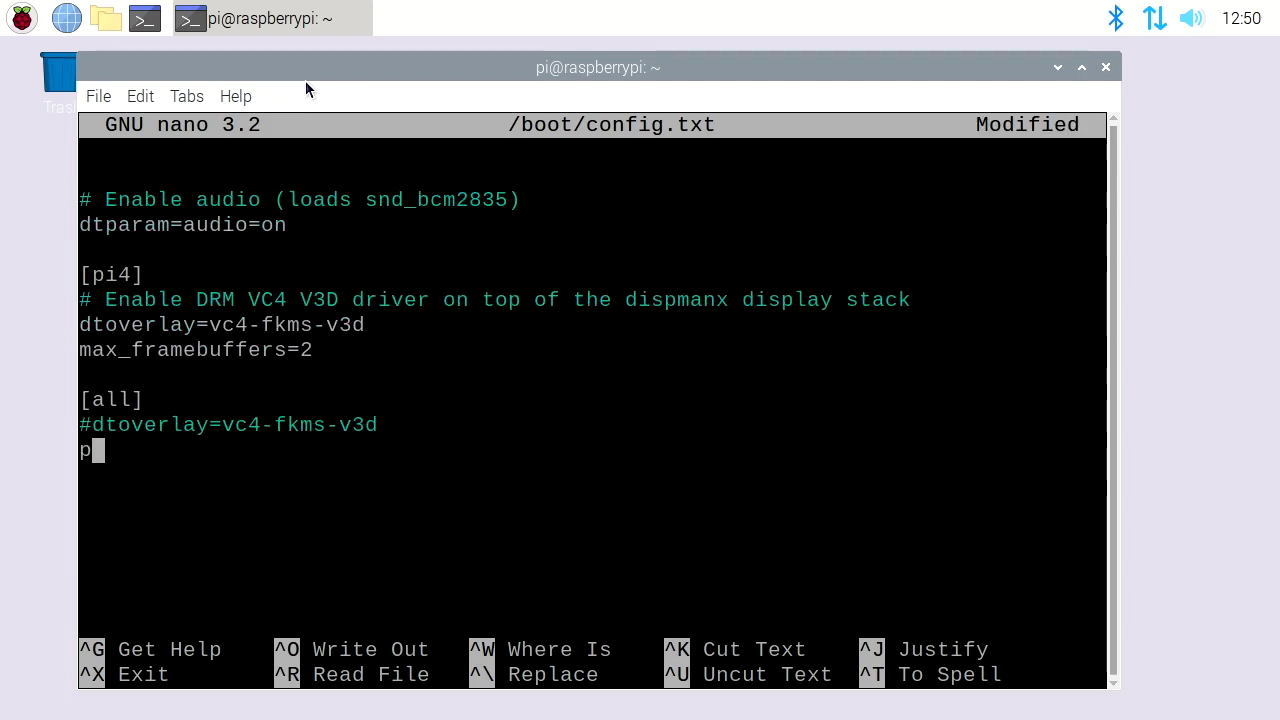
{"action": "type", "text": "rogram_u"}
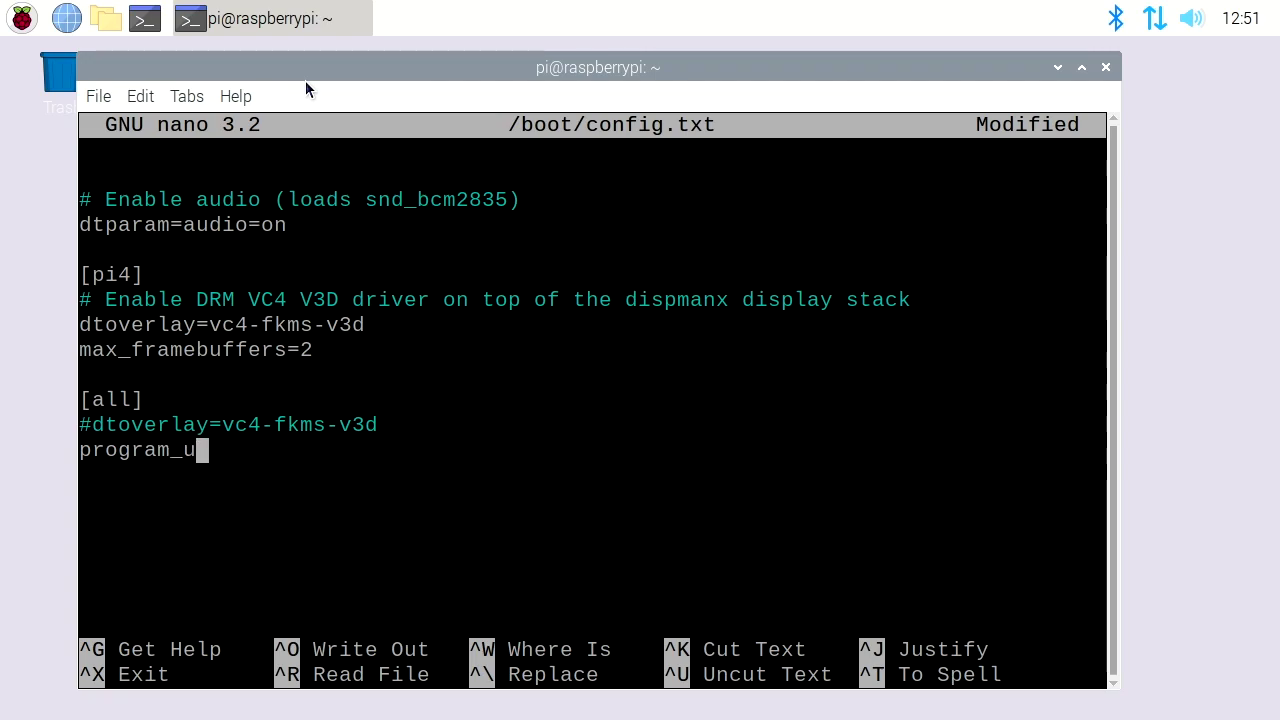
{"action": "type", "text": "sb_boot"}
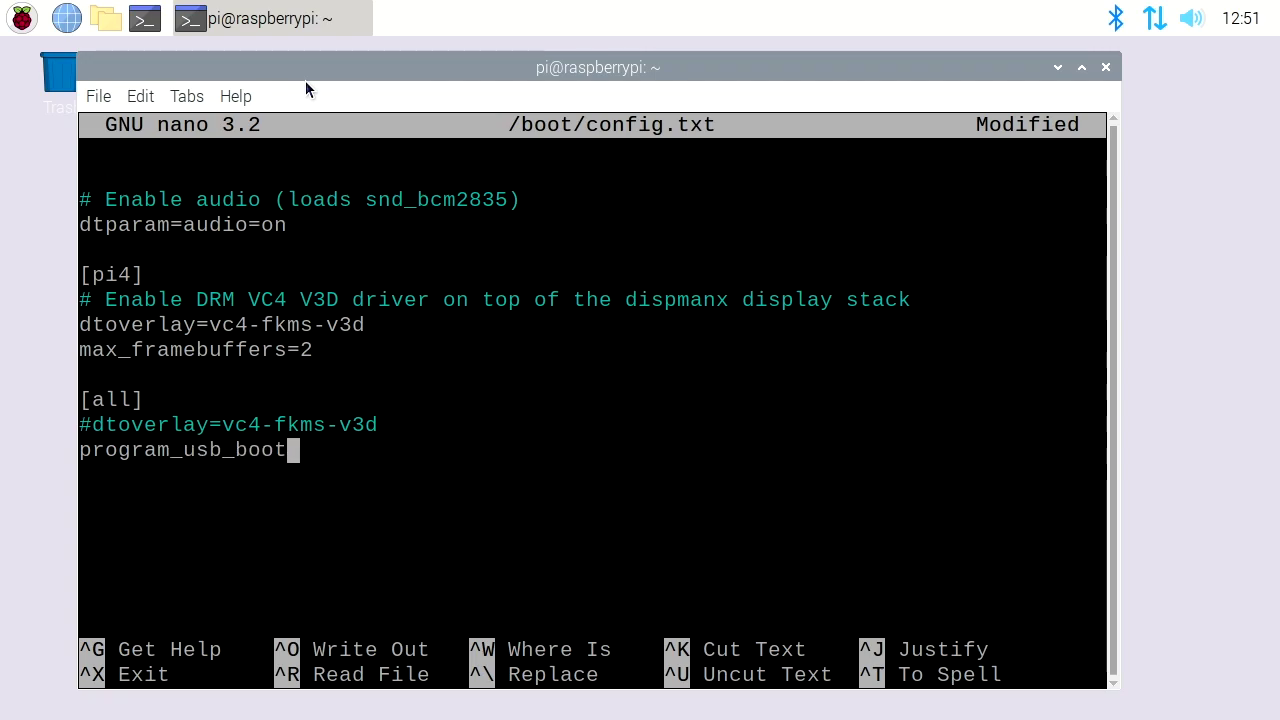
{"action": "type", "text": "_mode"}
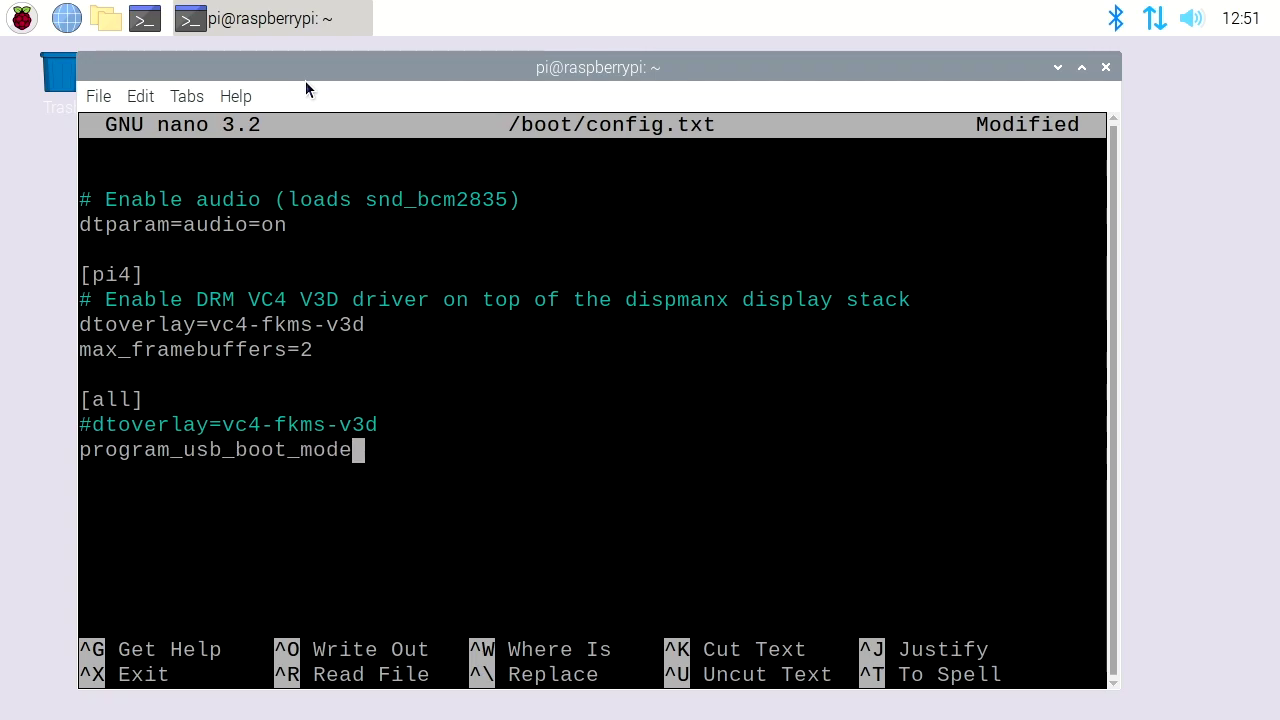
{"action": "type", "text": "=1"}
Step: Save /boot/config.txt under the same name and exit nano
{"action": "key", "text": "ctrl+o"}
{"action": "key", "text": "Return"}
{"action": "key", "text": "ctrl+x"}
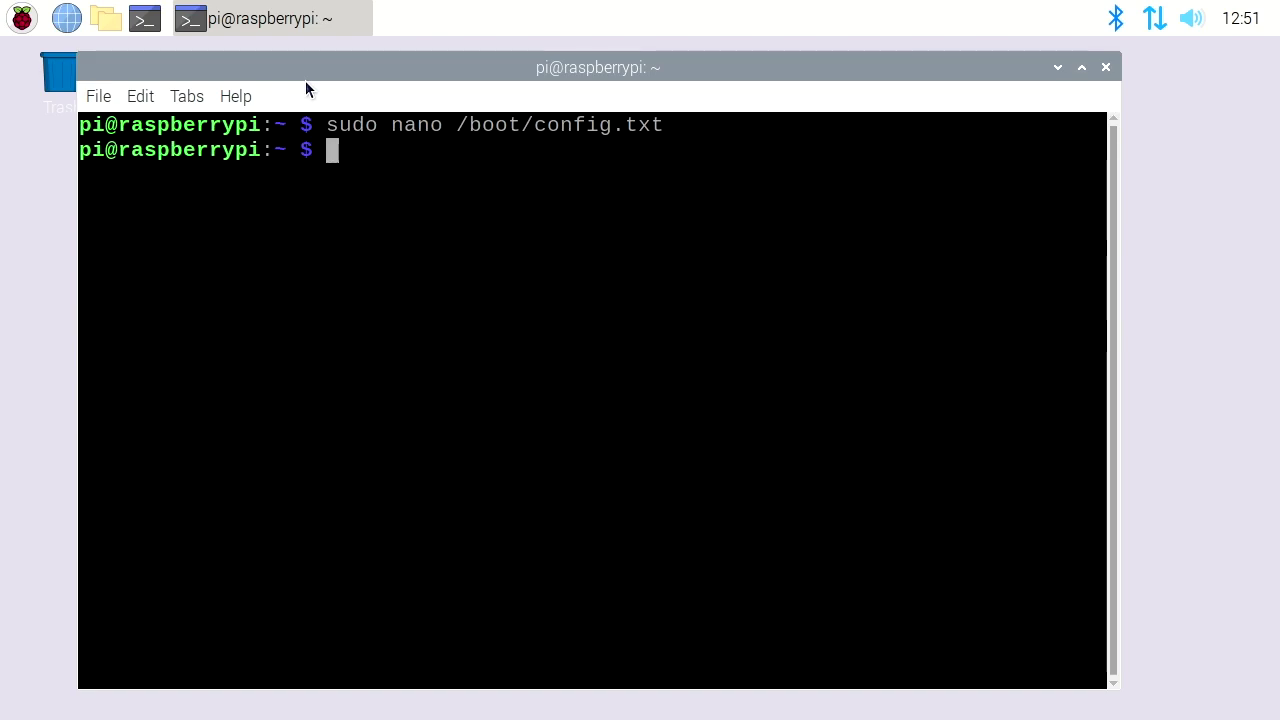
Step: Reboot the Raspberry Pi with sudo reboot
{"action": "type", "text": "re"}
{"action": "key", "text": "BackSpace"}
{"action": "key", "text": "BackSpace"}
{"action": "type", "text": "su"}
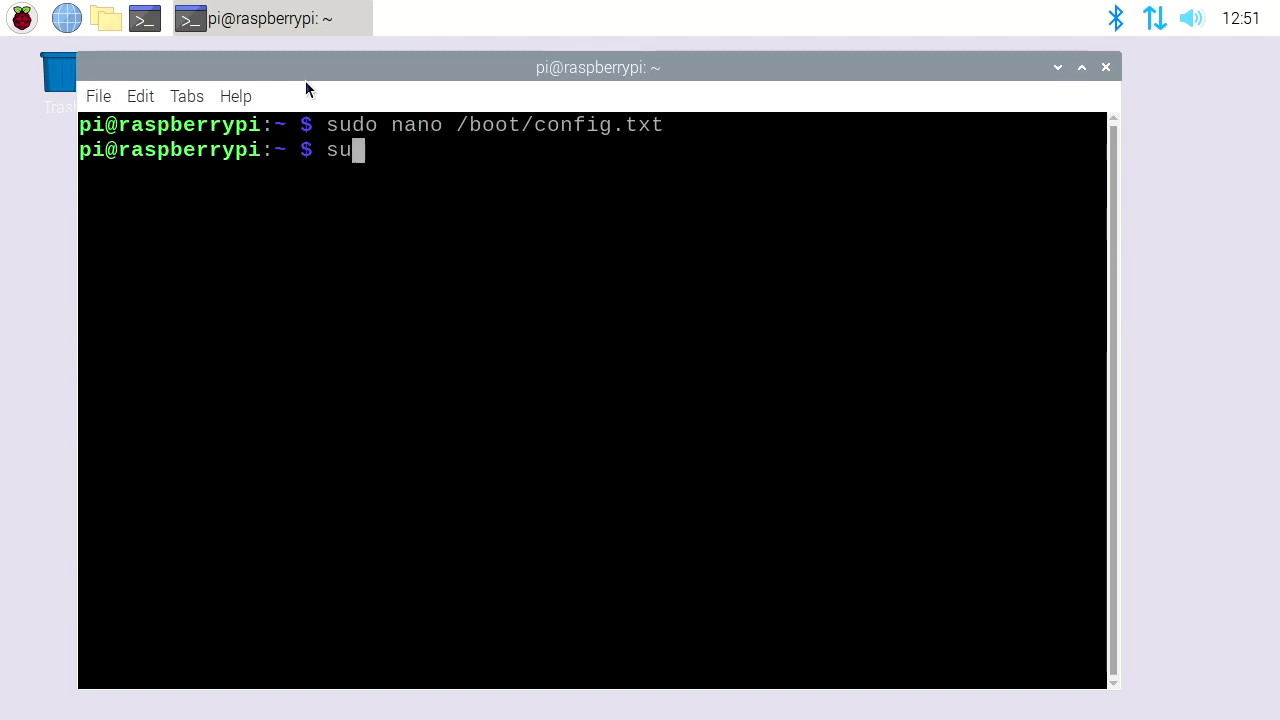
{"action": "type", "text": "do reboot"}
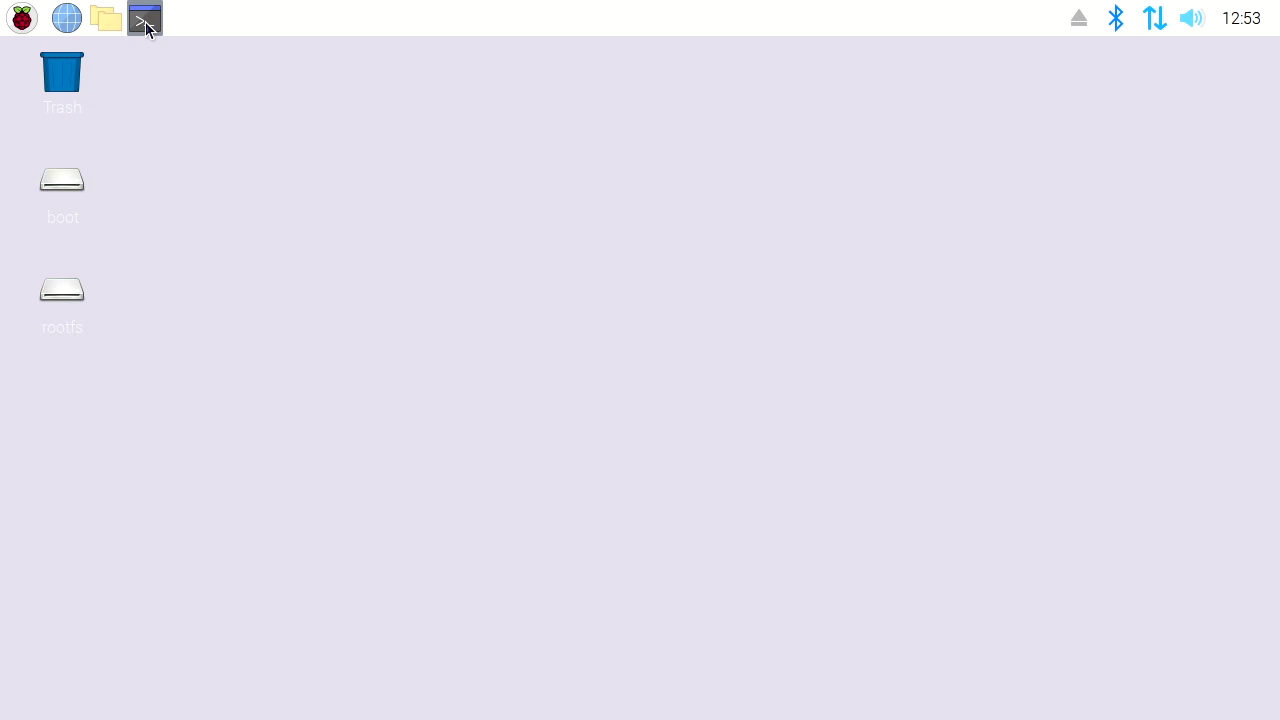
Step: Enlarge the terminal text and list the mounted file systems' disk usage with df -h
{"action": "key", "text": "ctrl+plus"}
{"action": "key", "text": "ctrl+plus"}
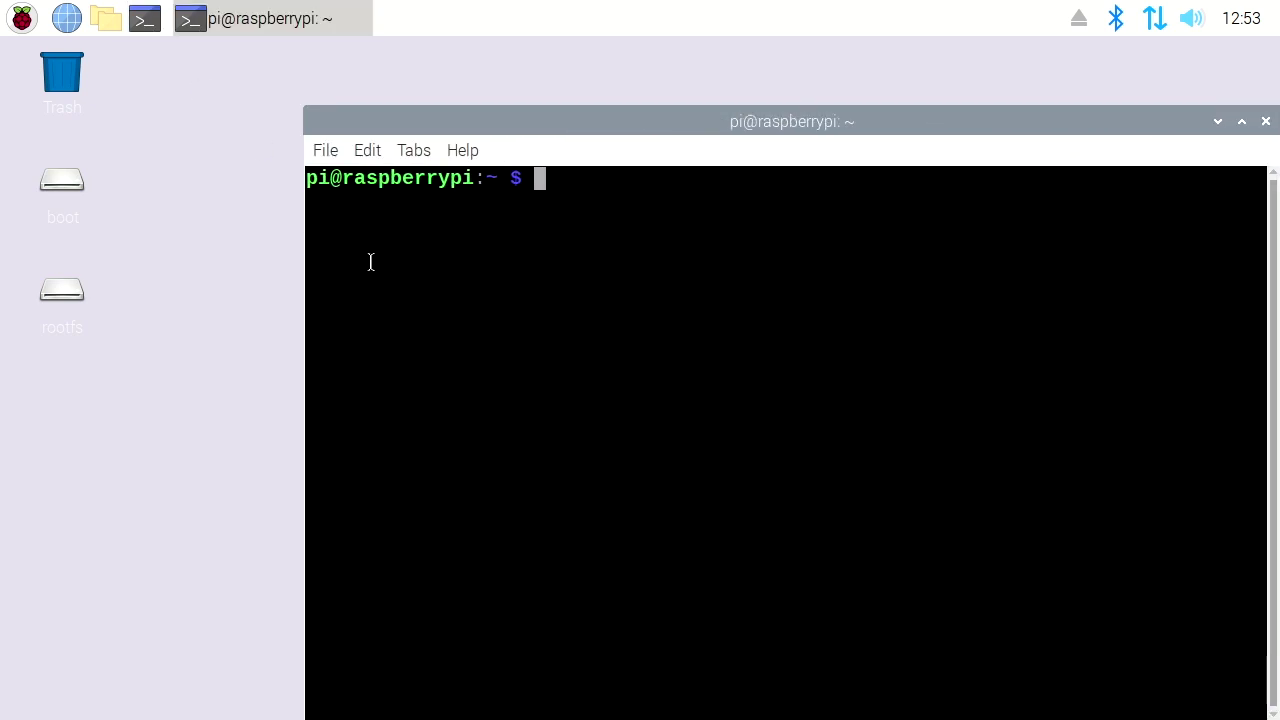
{"action": "type", "text": "df -h"}
{"action": "key", "text": "Return"}
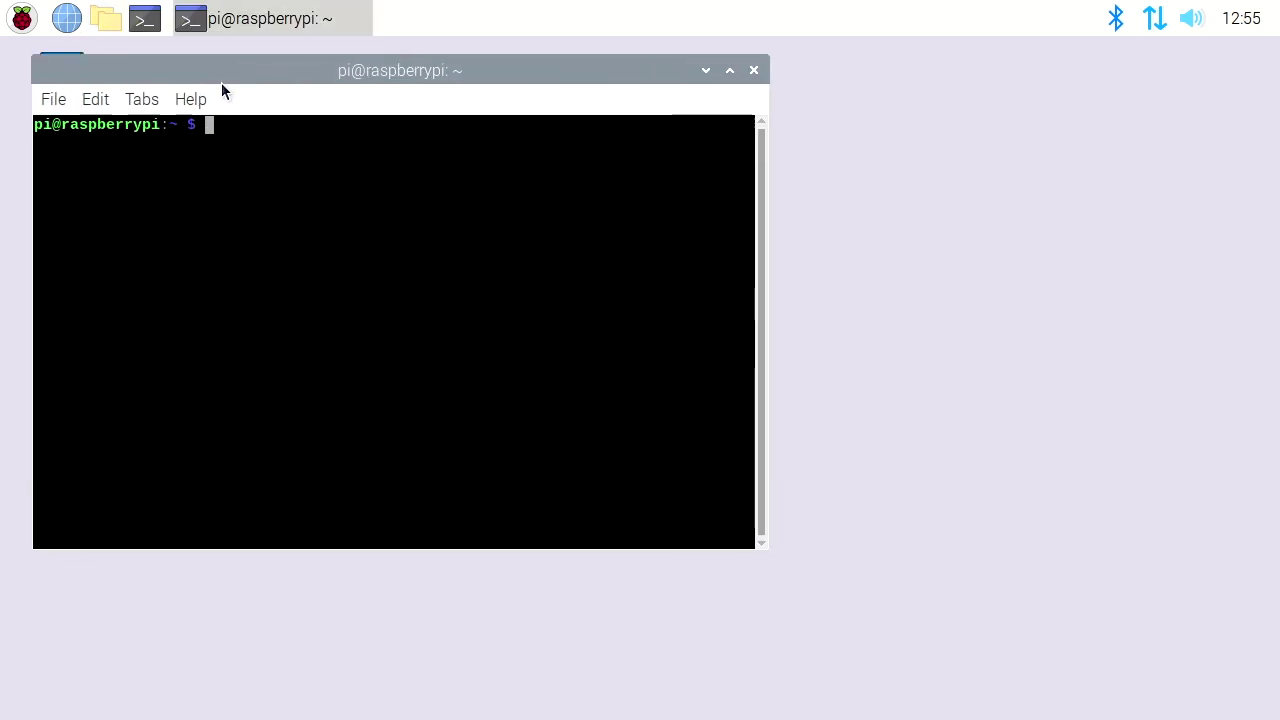
Step: Enlarge the terminal text and try a dd write test with if=/dev/zero of=temp.txt bs=1m count=1024 oflag=direct
{"action": "key", "text": "ctrl+plus"}
{"action": "type", "text": "dd if=/dev/zero of=temp.txt bs=1m count=1024 oflag=direct"}
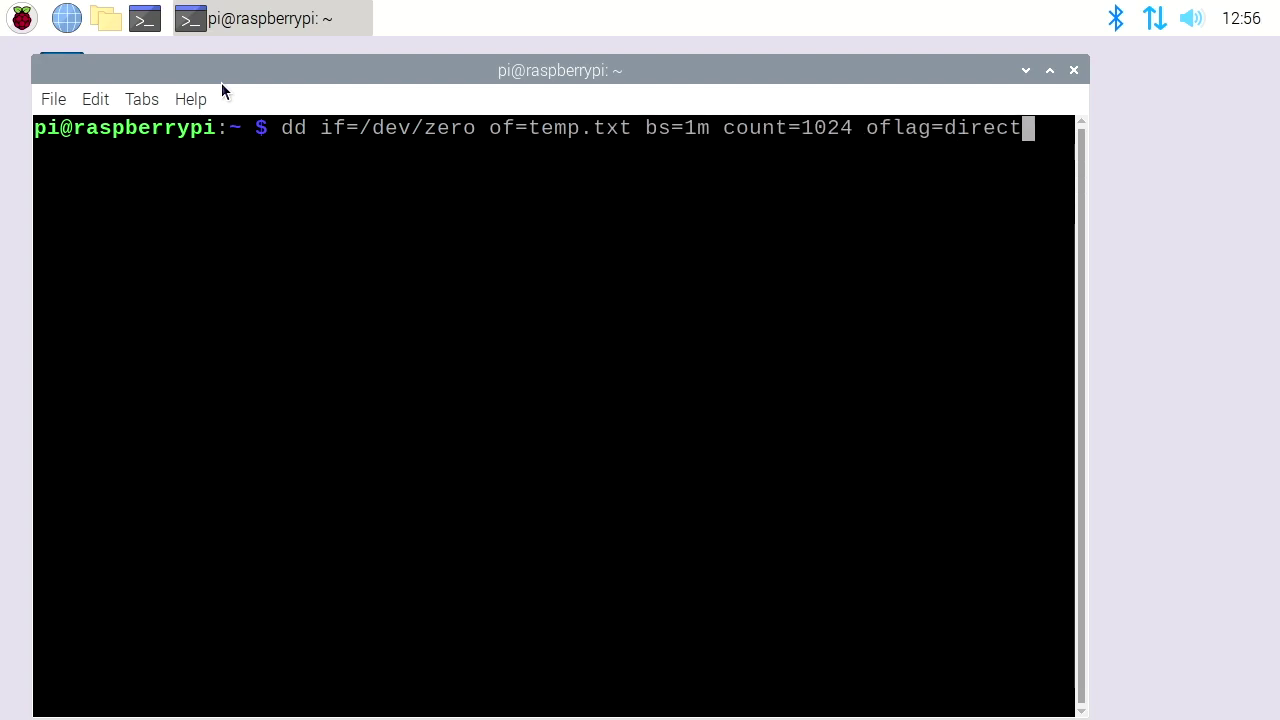
{"action": "key", "text": "Return"}
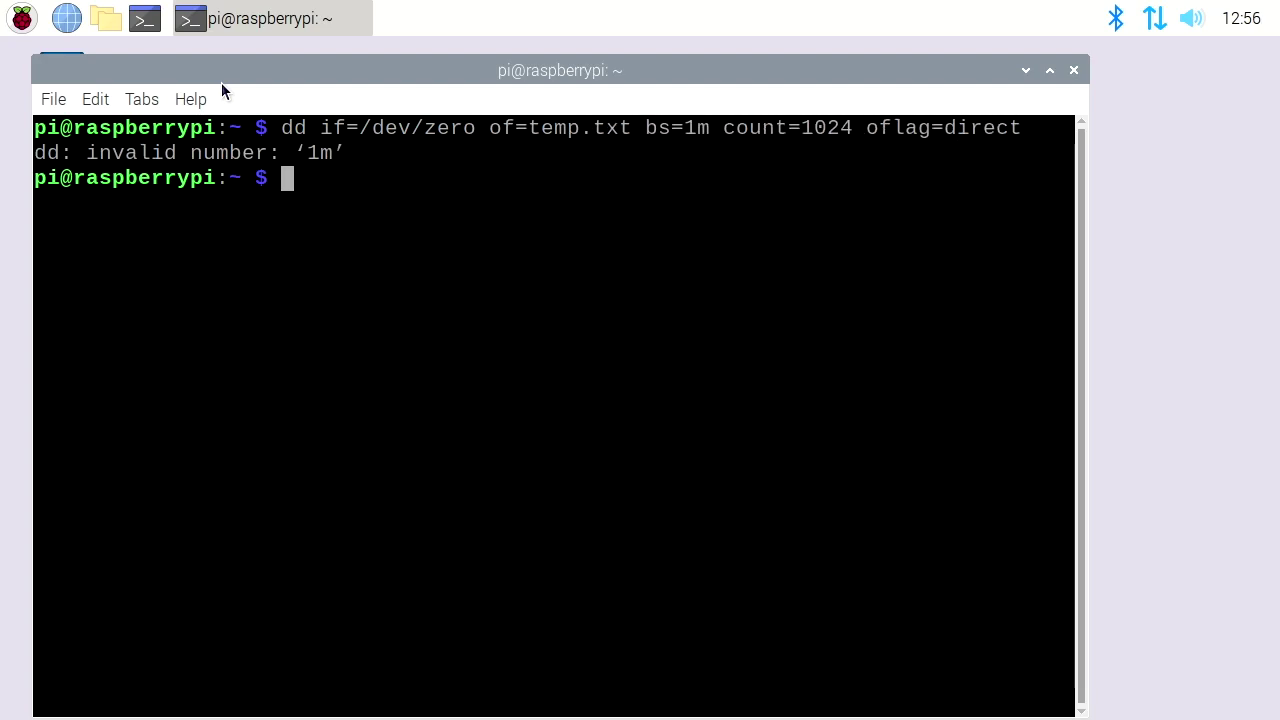
Step: Clear the terminal and rerun the dd write test with the block size changed to bs=1M
{"action": "key", "text": "Up"}
{"action": "key", "text": "ctrl+l"}
{"action": "key", "text": "Left"}
{"action": "key", "text": "Left"}
{"action": "key", "text": "Left"}
{"action": "key", "text": "Left"}
{"action": "key", "text": "Left"}
{"action": "key", "text": "Left"}
{"action": "key", "text": "Left"}
{"action": "key", "text": "Left"}
{"action": "key", "text": "Left"}
{"action": "key", "text": "Left"}
{"action": "key", "text": "Left"}
{"action": "key", "text": "Left"}
{"action": "key", "text": "Left"}
{"action": "key", "text": "Left"}
{"action": "key", "text": "Left"}
{"action": "key", "text": "Left"}
{"action": "key", "text": "Left"}
{"action": "key", "text": "Left"}
{"action": "key", "text": "Left"}
{"action": "key", "text": "Left"}
{"action": "key", "text": "Delete"}
{"action": "type", "text": "M"}
{"action": "key", "text": "Right"}
{"action": "key", "text": "Right"}
{"action": "key", "text": "Right"}
{"action": "key", "text": "Right"}
{"action": "key", "text": "Right"}
{"action": "key", "text": "Right"}
{"action": "key", "text": "Right"}
{"action": "key", "text": "Right"}
{"action": "key", "text": "Right"}
{"action": "key", "text": "Right"}
{"action": "key", "text": "Right"}
{"action": "key", "text": "Right"}
{"action": "key", "text": "Right"}
{"action": "key", "text": "Right"}
{"action": "key", "text": "Right"}
{"action": "key", "text": "Right"}
{"action": "key", "text": "Right"}
{"action": "key", "text": "Return"}
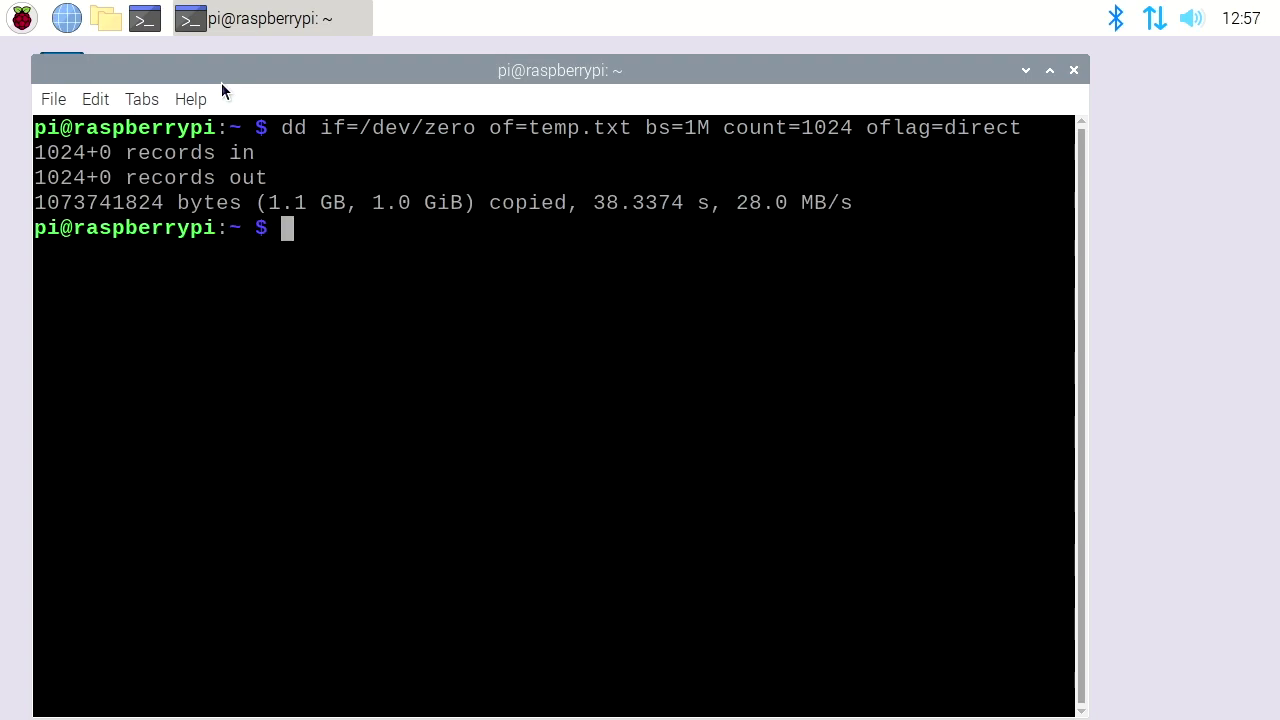
Step: Recall the previous dd command and edit its source and destination to if=temp.txt of=/dev/null for a read test
{"action": "key", "text": "Up"}
{"action": "key", "text": "Left"}
{"action": "key", "text": "Left"}
{"action": "key", "text": "Left"}
{"action": "key", "text": "Left"}
{"action": "key", "text": "Left"}
{"action": "key", "text": "Left"}
{"action": "key", "text": "Left"}
{"action": "key", "text": "Left"}
{"action": "key", "text": "Left"}
{"action": "key", "text": "Left"}
{"action": "key", "text": "Left"}
{"action": "key", "text": "Left"}
{"action": "key", "text": "Left"}
{"action": "key", "text": "Left"}
{"action": "key", "text": "Left"}
{"action": "key", "text": "Left"}
{"action": "key", "text": "Left"}
{"action": "key", "text": "Left"}
{"action": "key", "text": "Left"}
{"action": "key", "text": "Left"}
{"action": "key", "text": "BackSpace"}
{"action": "key", "text": "BackSpace"}
{"action": "key", "text": "BackSpace"}
{"action": "key", "text": "BackSpace"}
{"action": "key", "text": "BackSpace"}
{"action": "key", "text": "BackSpace"}
{"action": "key", "text": "BackSpace"}
{"action": "key", "text": "BackSpace"}
{"action": "key", "text": "BackSpace"}
{"action": "key", "text": "BackSpace"}
{"action": "key", "text": "BackSpace"}
{"action": "key", "text": "BackSpace"}
{"action": "key", "text": "BackSpace"}
{"action": "key", "text": "Right"}
{"action": "key", "text": "Right"}
{"action": "key", "text": "Right"}
{"action": "key", "text": "Right"}
{"action": "key", "text": "Right"}
{"action": "key", "text": "Right"}
{"action": "key", "text": "Right"}
{"action": "key", "text": "Right"}
{"action": "key", "text": "Right"}
{"action": "type", "text": "of=/dev/null"}
Step: Change oflag to iflag and run dd if=temp.txt of=/dev/null bs=1M count=1024 iflag=direct
{"action": "key", "text": "Right"}
{"action": "key", "text": "Right"}
{"action": "key", "text": "Right"}
{"action": "key", "text": "Right"}
{"action": "key", "text": "Right"}
{"action": "key", "text": "Right"}
{"action": "key", "text": "Right"}
{"action": "key", "text": "Right"}
{"action": "key", "text": "Right"}
{"action": "key", "text": "Right"}
{"action": "key", "text": "Right"}
{"action": "key", "text": "Right"}
{"action": "key", "text": "Right"}
{"action": "key", "text": "Right"}
{"action": "key", "text": "Right"}
{"action": "key", "text": "Right"}
{"action": "key", "text": "Right"}
{"action": "key", "text": "Right"}
{"action": "key", "text": "Right"}
{"action": "key", "text": "Right"}
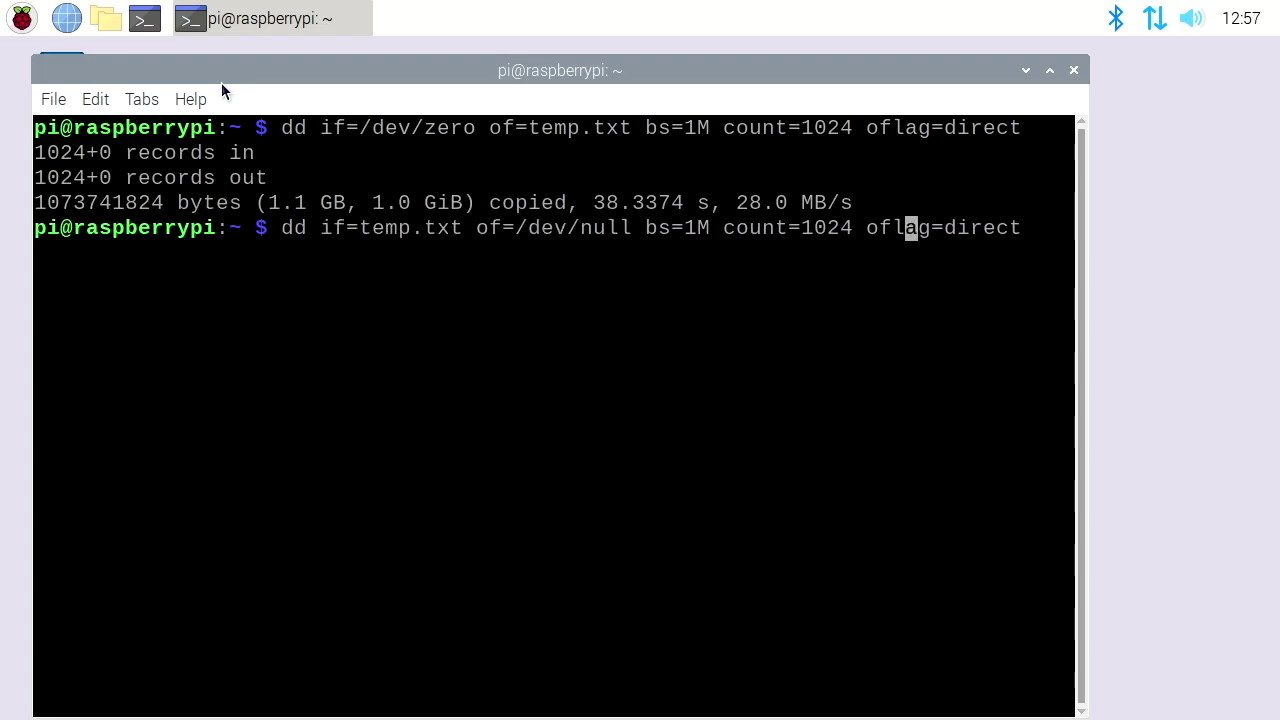
{"action": "key", "text": "Left"}
{"action": "key", "text": "BackSpace"}
{"action": "key", "text": "BackSpace"}
{"action": "type", "text": "i"}
{"action": "key", "text": "Return"}
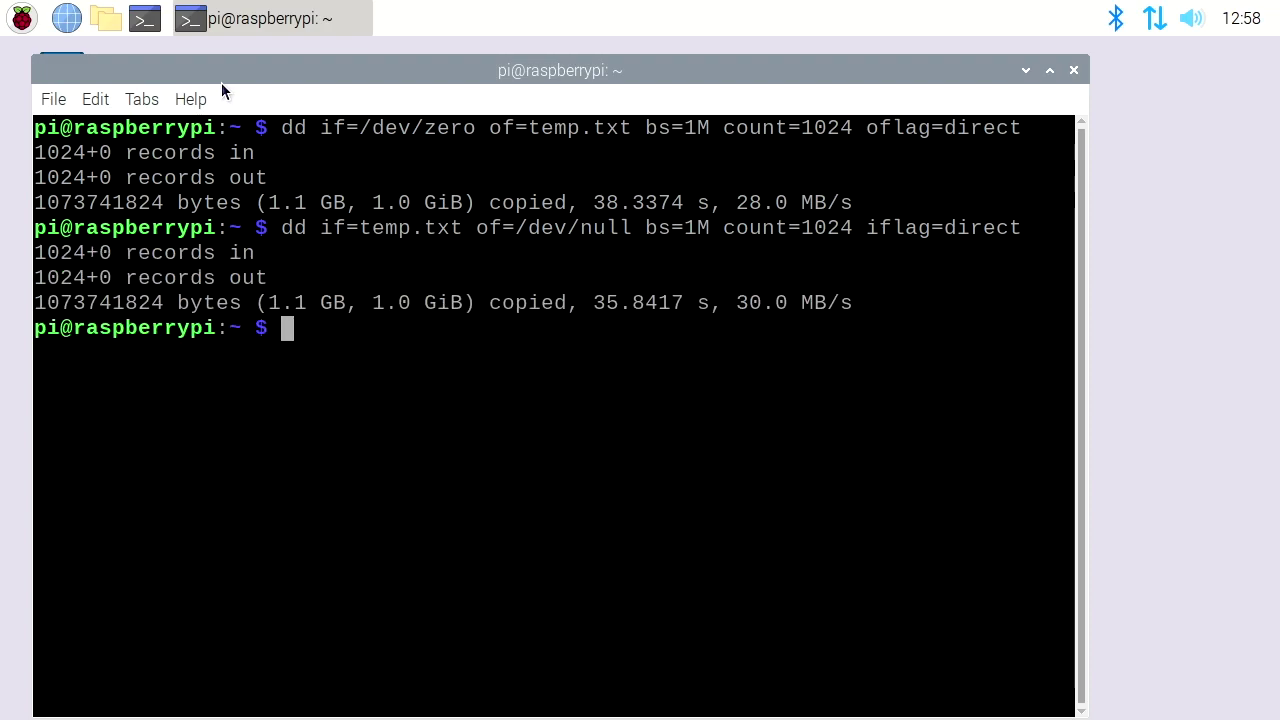